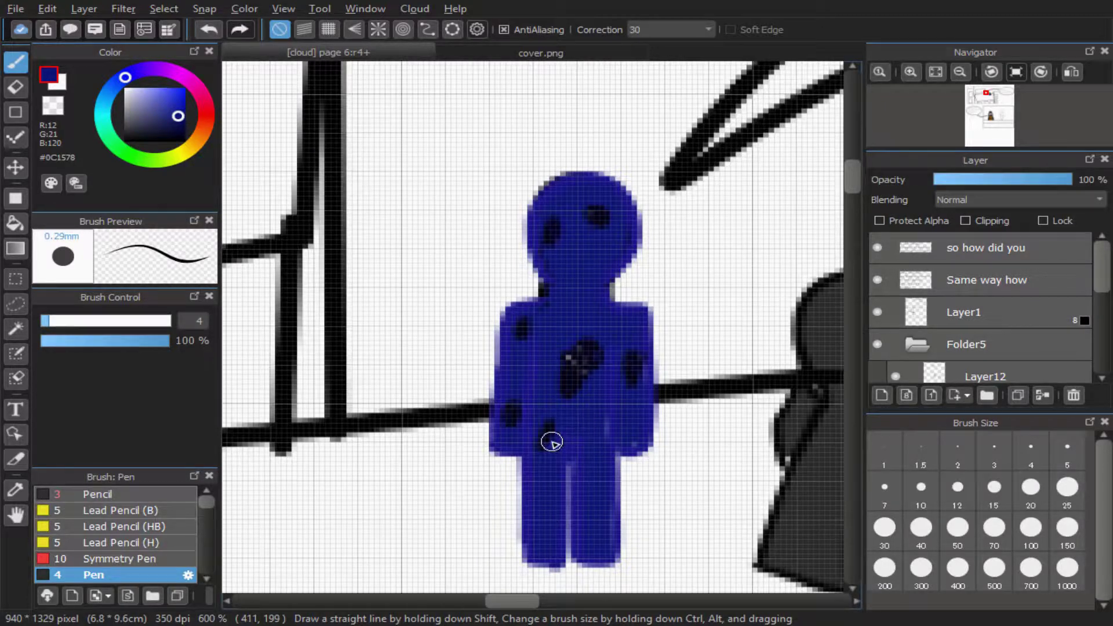
- Fill the body and head of the standing figure in the lower panel with dark blue #0C1578
{"action": "scroll", "coordinate": [552, 442], "scroll_direction": "down", "scroll_amount": 8}
{"action": "scroll", "coordinate": [605, 480], "scroll_direction": "up", "scroll_amount": 6}
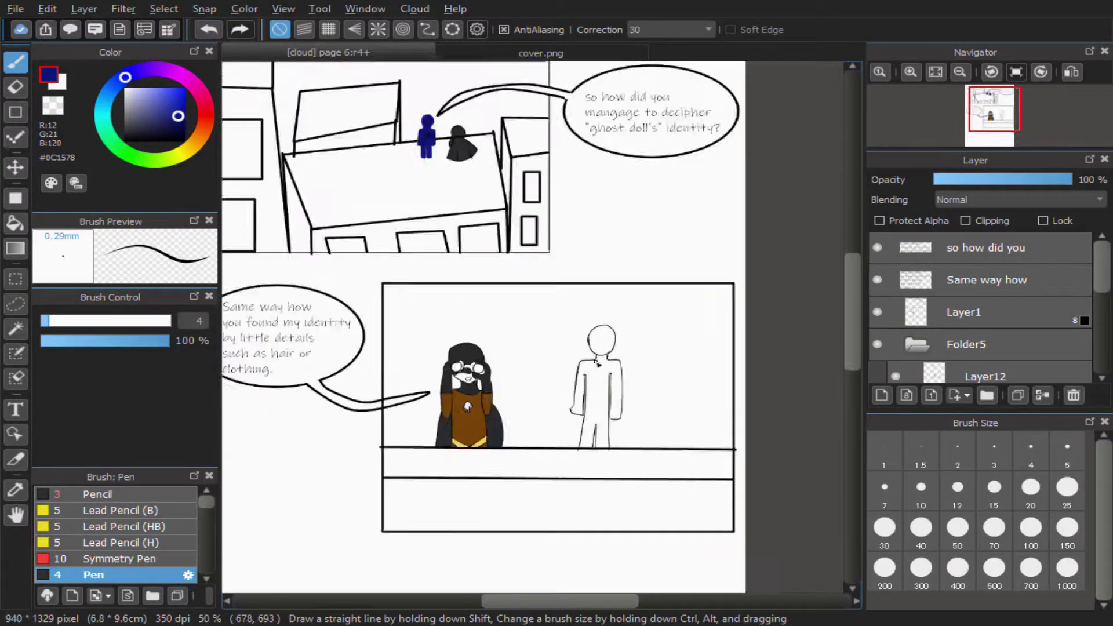
{"action": "left_click", "coordinate": [15, 223]}
{"action": "left_click", "coordinate": [624, 288]}
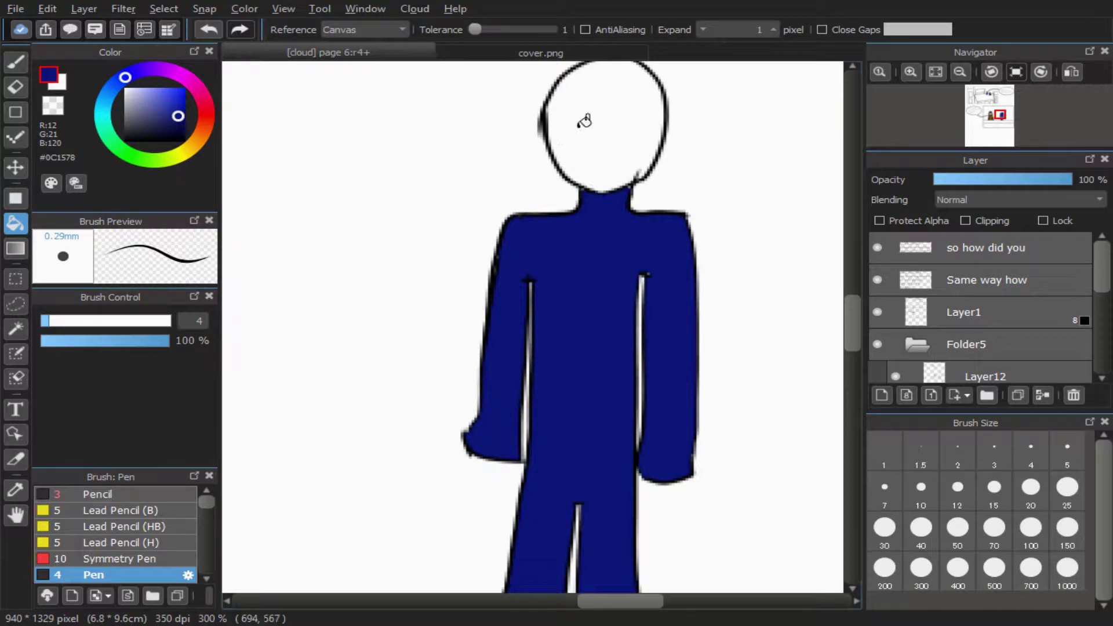
{"action": "left_click", "coordinate": [590, 113]}
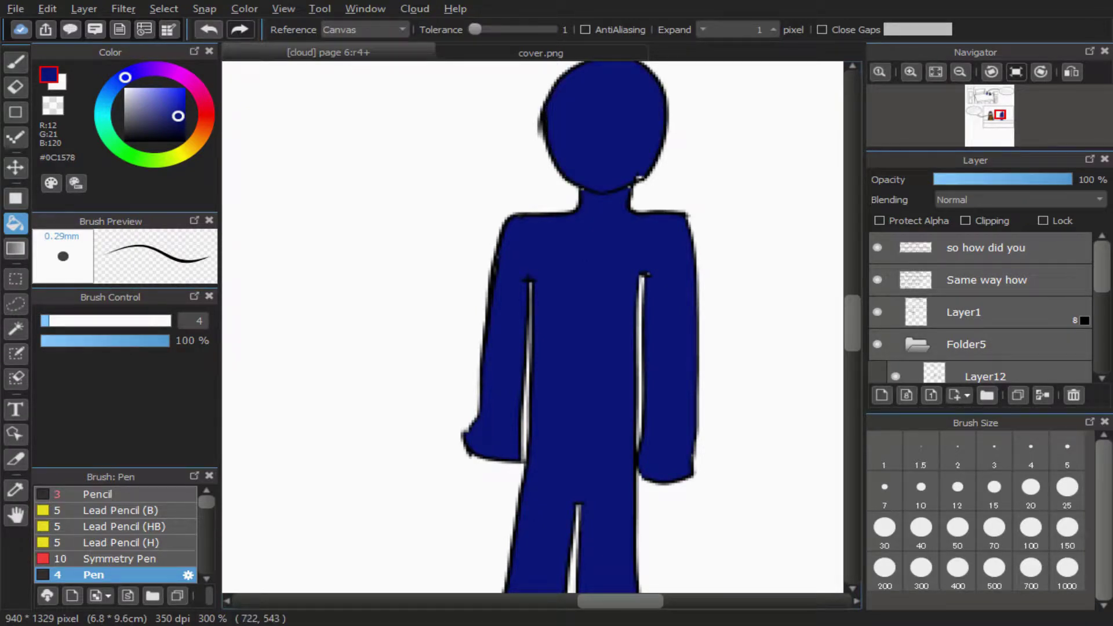
- Sample the near-black spot colour #050518 from the upper panel's blue figure and paint spots on the lower figure's shoulder, chest and left-hand arm
{"action": "scroll", "coordinate": [534, 330], "scroll_direction": "down", "scroll_amount": 6}
{"action": "scroll", "coordinate": [537, 337], "scroll_direction": "up", "scroll_amount": 9}
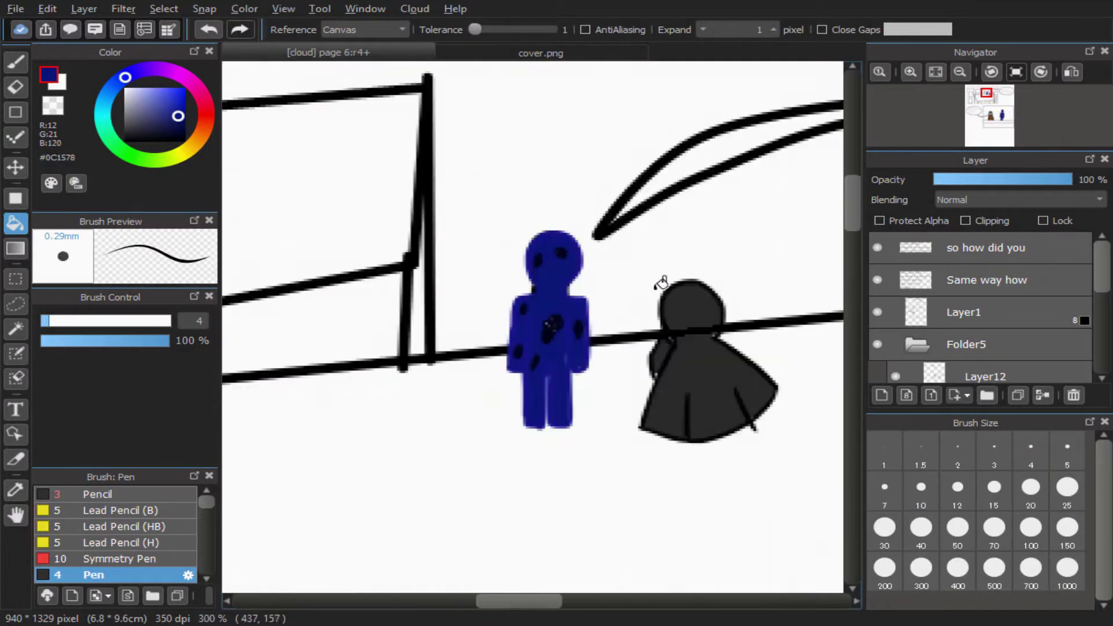
{"action": "right_click", "coordinate": [537, 337]}
{"action": "scroll", "coordinate": [545, 332], "scroll_direction": "down", "scroll_amount": 7}
{"action": "scroll", "coordinate": [614, 474], "scroll_direction": "up", "scroll_amount": 7}
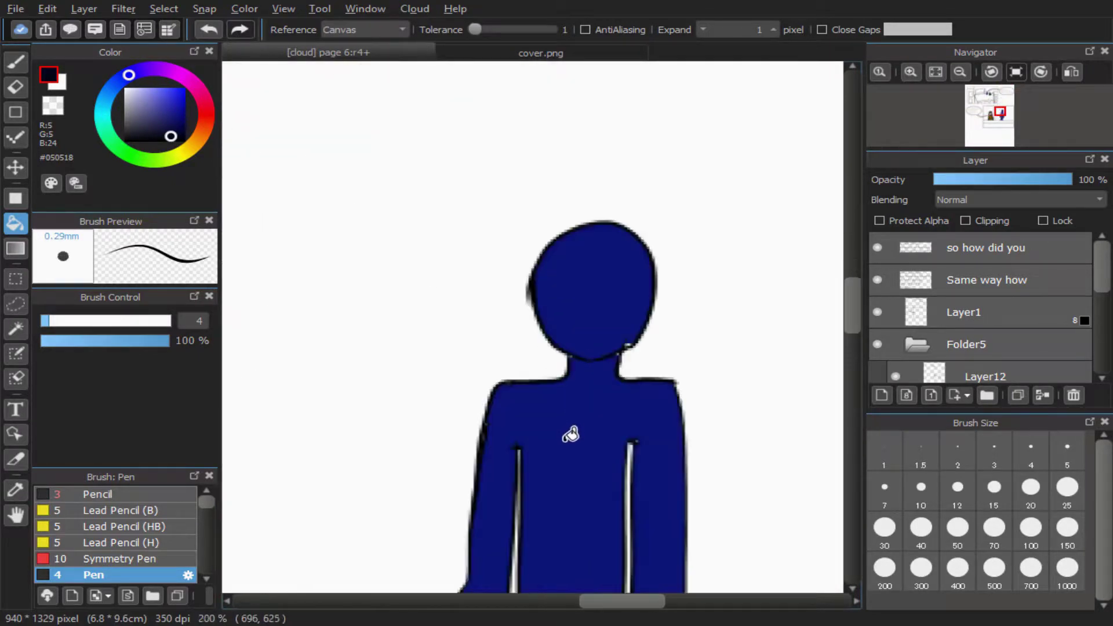
{"action": "left_click", "coordinate": [15, 61]}
{"action": "mouse_move", "coordinate": [481, 368]}
{"action": "left_mouse_down"}
{"action": "mouse_move", "coordinate": [499, 388]}
{"action": "mouse_move", "coordinate": [439, 381]}
{"action": "left_mouse_up"}
{"action": "mouse_move", "coordinate": [644, 566]}
{"action": "left_mouse_down"}
{"action": "mouse_move", "coordinate": [616, 539]}
{"action": "mouse_move", "coordinate": [659, 499]}
{"action": "mouse_move", "coordinate": [611, 542]}
{"action": "mouse_move", "coordinate": [599, 493]}
{"action": "left_mouse_up"}
{"action": "mouse_move", "coordinate": [371, 511]}
{"action": "left_mouse_down"}
{"action": "mouse_move", "coordinate": [358, 522]}
{"action": "mouse_move", "coordinate": [383, 579]}
{"action": "left_mouse_up"}
- Paint irregular near-black spots across the lower figure's torso, right-hand arm and right-hand shoulder with the size 4 Pen
{"action": "scroll", "coordinate": [475, 222], "scroll_direction": "down", "scroll_amount": 4}
{"action": "scroll", "coordinate": [467, 337], "scroll_direction": "up", "scroll_amount": 3}
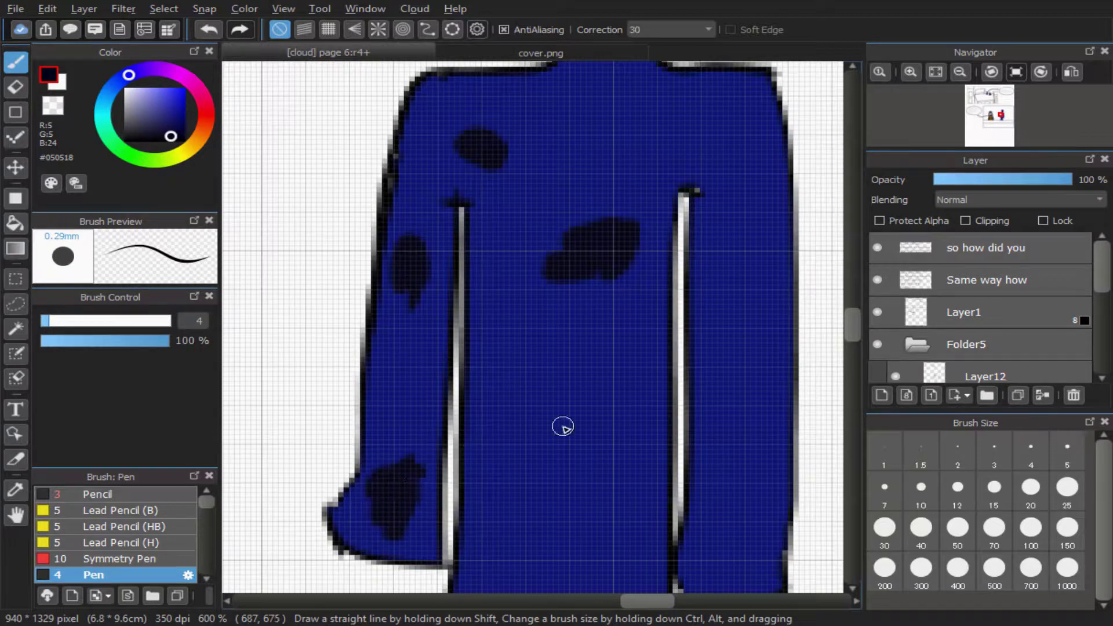
{"action": "mouse_move", "coordinate": [638, 426]}
{"action": "left_mouse_down"}
{"action": "mouse_move", "coordinate": [585, 531]}
{"action": "mouse_move", "coordinate": [506, 545]}
{"action": "mouse_move", "coordinate": [572, 542]}
{"action": "mouse_move", "coordinate": [528, 535]}
{"action": "mouse_move", "coordinate": [582, 515]}
{"action": "mouse_move", "coordinate": [542, 491]}
{"action": "mouse_move", "coordinate": [521, 527]}
{"action": "mouse_move", "coordinate": [636, 409]}
{"action": "left_mouse_up"}
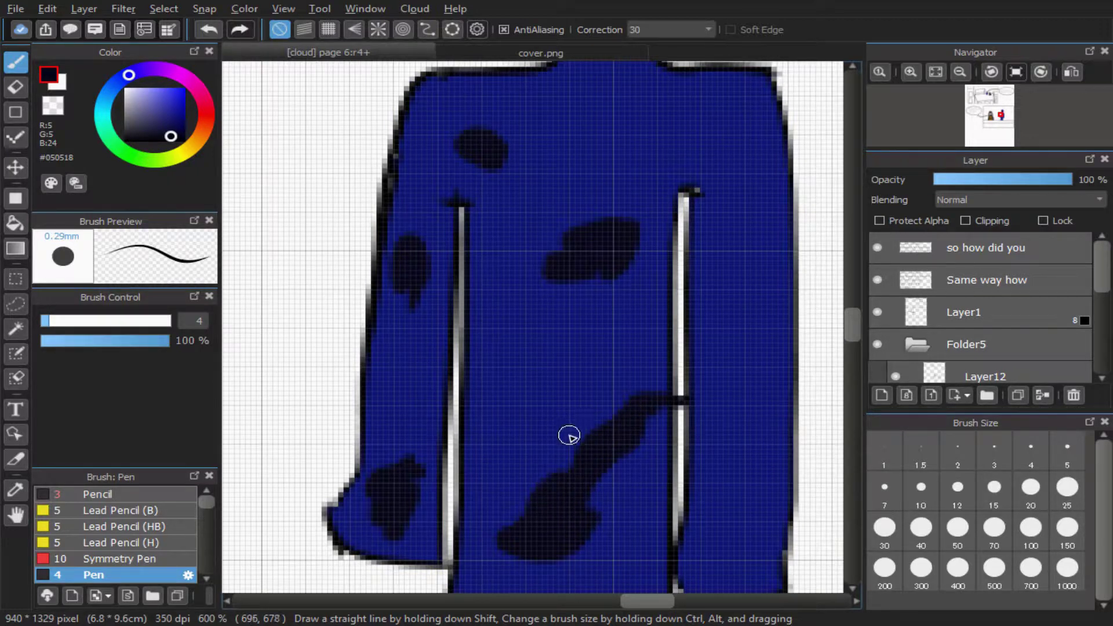
{"action": "mouse_move", "coordinate": [543, 343]}
{"action": "left_mouse_down"}
{"action": "mouse_move", "coordinate": [517, 450]}
{"action": "mouse_move", "coordinate": [506, 407]}
{"action": "mouse_move", "coordinate": [525, 371]}
{"action": "left_mouse_up"}
{"action": "mouse_move", "coordinate": [729, 350]}
{"action": "left_mouse_down"}
{"action": "mouse_move", "coordinate": [750, 486]}
{"action": "mouse_move", "coordinate": [720, 400]}
{"action": "mouse_move", "coordinate": [743, 469]}
{"action": "mouse_move", "coordinate": [755, 352]}
{"action": "left_mouse_up"}
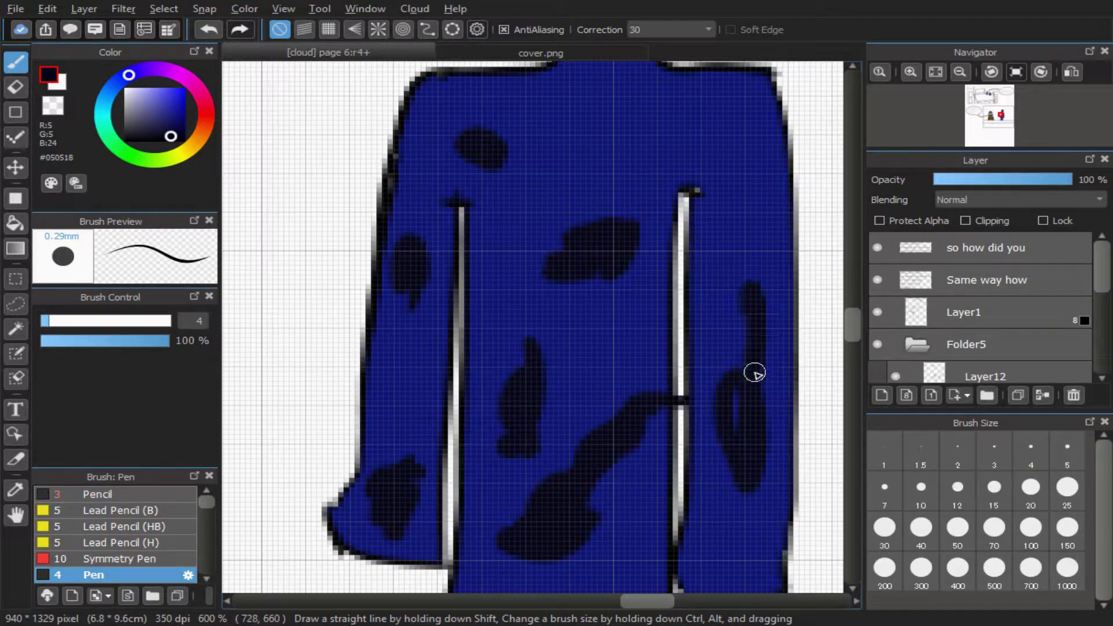
{"action": "mouse_move", "coordinate": [713, 138]}
{"action": "left_mouse_down"}
{"action": "mouse_move", "coordinate": [686, 134]}
{"action": "mouse_move", "coordinate": [705, 144]}
{"action": "left_mouse_up"}
- Paint near-black spots over the lower figure's head and one on its upper chest
{"action": "scroll", "coordinate": [690, 112], "scroll_direction": "down", "scroll_amount": 5}
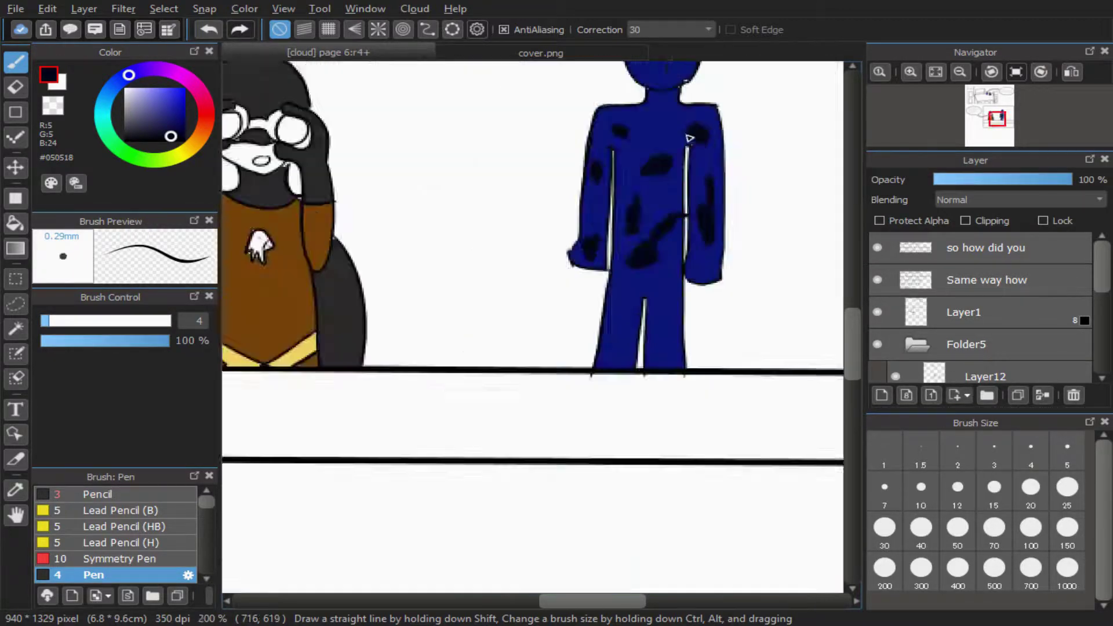
{"action": "scroll", "coordinate": [673, 124], "scroll_direction": "up", "scroll_amount": 6}
{"action": "scroll", "coordinate": [664, 329], "scroll_direction": "down", "scroll_amount": 2}
{"action": "scroll", "coordinate": [674, 404], "scroll_direction": "up", "scroll_amount": 2}
{"action": "mouse_move", "coordinate": [670, 403]}
{"action": "left_mouse_down"}
{"action": "mouse_move", "coordinate": [664, 371]}
{"action": "mouse_move", "coordinate": [677, 402]}
{"action": "left_mouse_up"}
{"action": "mouse_move", "coordinate": [718, 279]}
{"action": "left_mouse_down"}
{"action": "mouse_move", "coordinate": [735, 338]}
{"action": "mouse_move", "coordinate": [748, 331]}
{"action": "left_mouse_up"}
{"action": "left_click_drag", "start_coordinate": [736, 442], "coordinate": [692, 535]}
{"action": "left_click_drag", "start_coordinate": [544, 408], "coordinate": [571, 455]}
{"action": "mouse_move", "coordinate": [600, 293]}
{"action": "left_mouse_down"}
{"action": "mouse_move", "coordinate": [561, 335]}
{"action": "mouse_move", "coordinate": [583, 296]}
{"action": "mouse_move", "coordinate": [628, 378]}
{"action": "mouse_move", "coordinate": [655, 374]}
{"action": "left_mouse_up"}
{"action": "scroll", "coordinate": [699, 299], "scroll_direction": "down", "scroll_amount": 3}
{"action": "scroll", "coordinate": [666, 497], "scroll_direction": "up", "scroll_amount": 3}
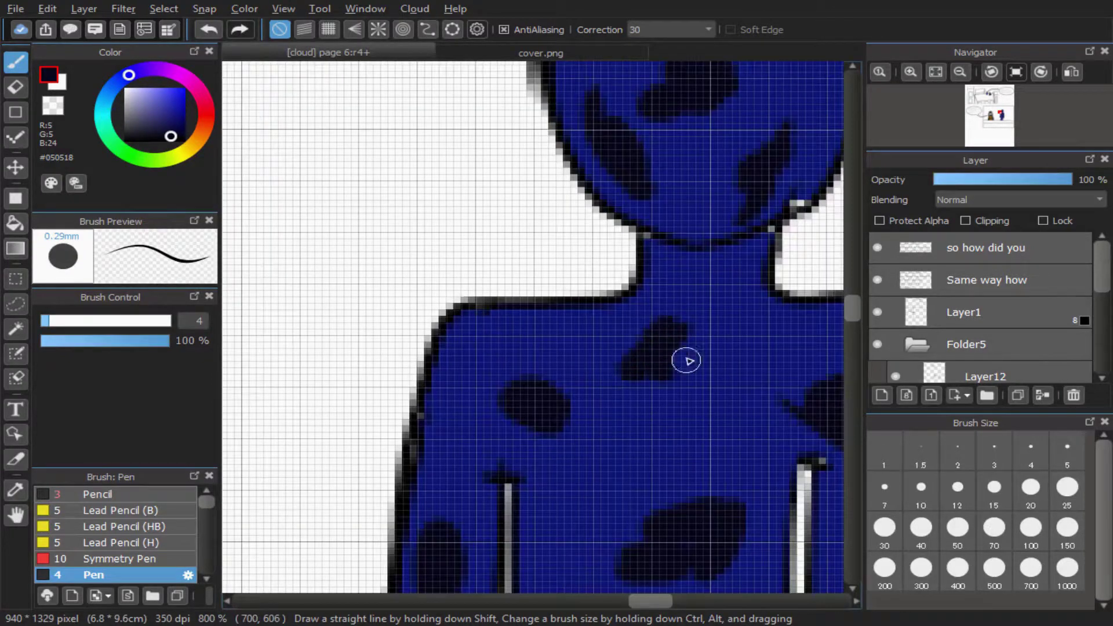
- On Layer1, erase the panel border crossing the inside of the lower speech bubble's tail with a size 10 eraser
{"action": "scroll", "coordinate": [706, 325], "scroll_direction": "down", "scroll_amount": 6}
{"action": "scroll", "coordinate": [516, 505], "scroll_direction": "up", "scroll_amount": 3}
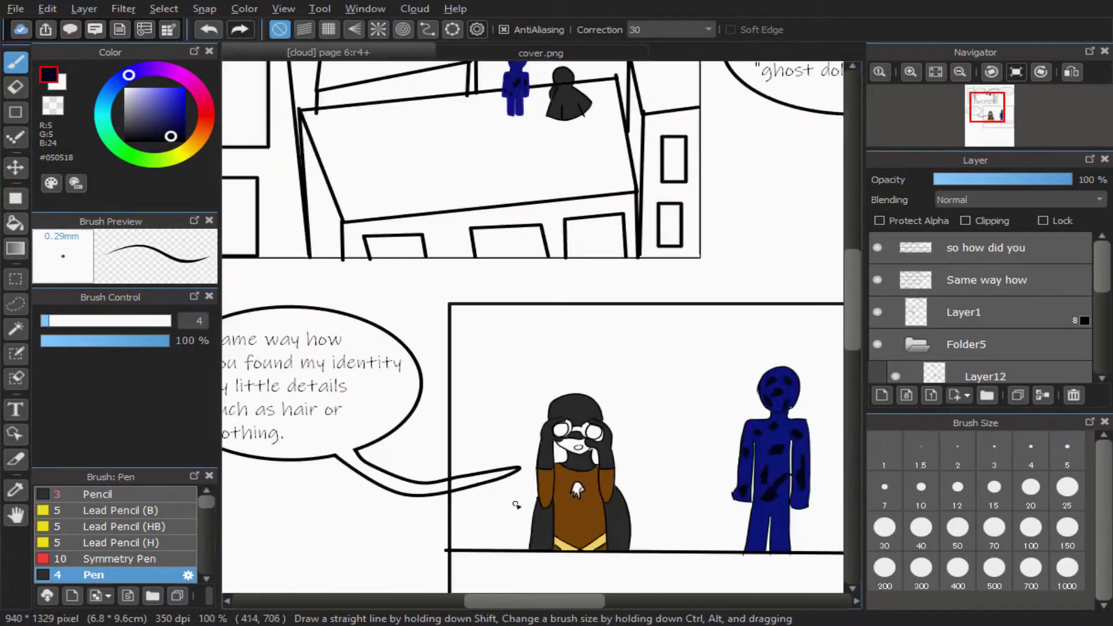
{"action": "scroll", "coordinate": [516, 505], "scroll_direction": "up", "scroll_amount": 4}
{"action": "left_click", "coordinate": [923, 319]}
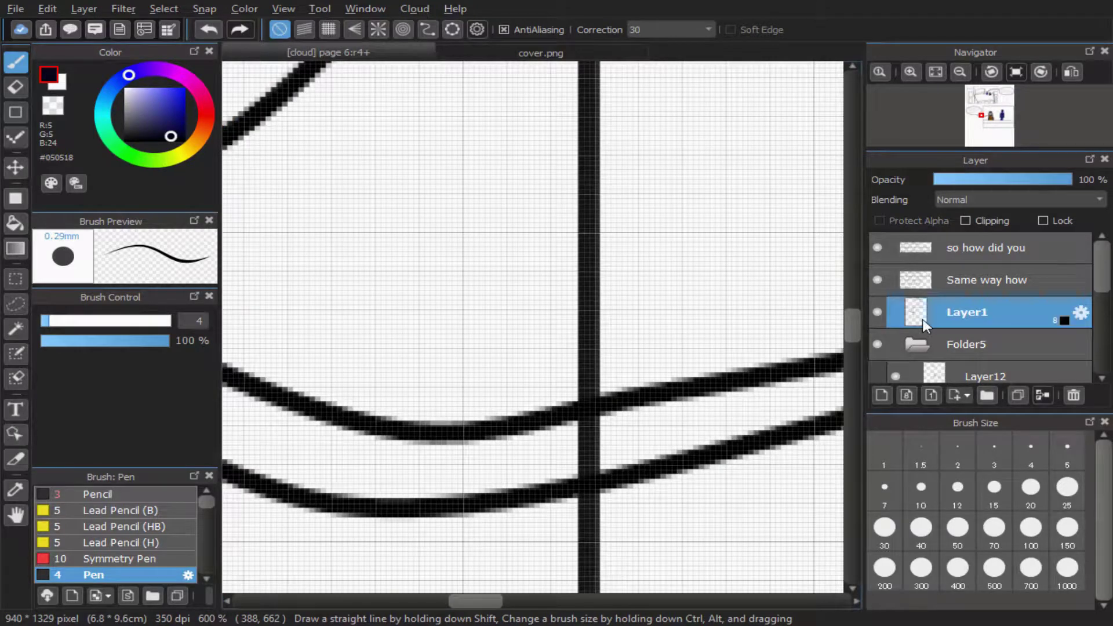
{"action": "left_click", "coordinate": [18, 88]}
{"action": "mouse_move", "coordinate": [572, 428]}
{"action": "left_mouse_down"}
{"action": "mouse_move", "coordinate": [561, 455]}
{"action": "mouse_move", "coordinate": [584, 444]}
{"action": "mouse_move", "coordinate": [576, 450]}
{"action": "left_mouse_up"}
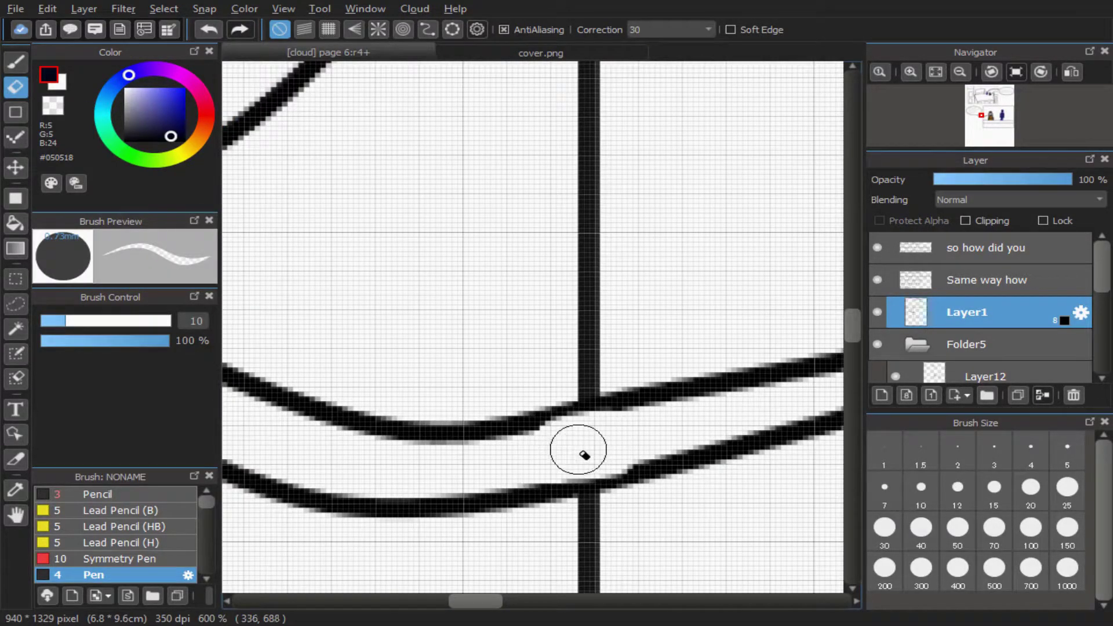
{"action": "scroll", "coordinate": [576, 450], "scroll_direction": "down", "scroll_amount": 5}
{"action": "scroll", "coordinate": [589, 499], "scroll_direction": "down", "scroll_amount": 2}
{"action": "scroll", "coordinate": [611, 487], "scroll_direction": "up", "scroll_amount": 2}
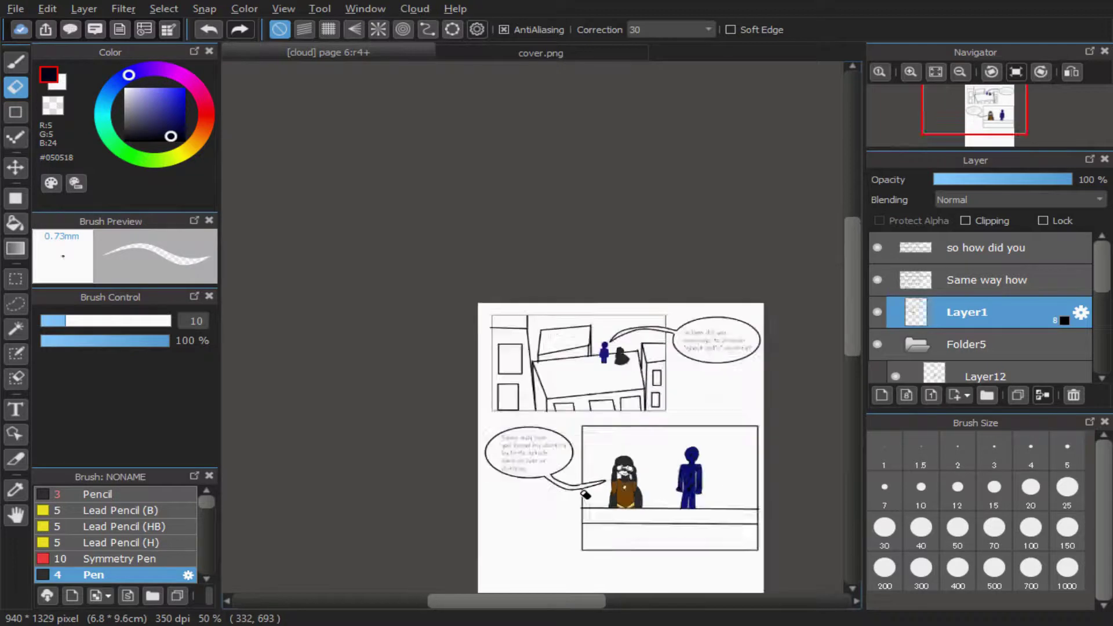
- Fill the white body sections of the caped character's binoculars with colour #232374
{"action": "scroll", "coordinate": [621, 487], "scroll_direction": "down", "scroll_amount": 1}
{"action": "scroll", "coordinate": [658, 479], "scroll_direction": "up", "scroll_amount": 2}
{"action": "scroll", "coordinate": [622, 461], "scroll_direction": "down", "scroll_amount": 1}
{"action": "scroll", "coordinate": [971, 346], "scroll_direction": "down", "scroll_amount": 3}
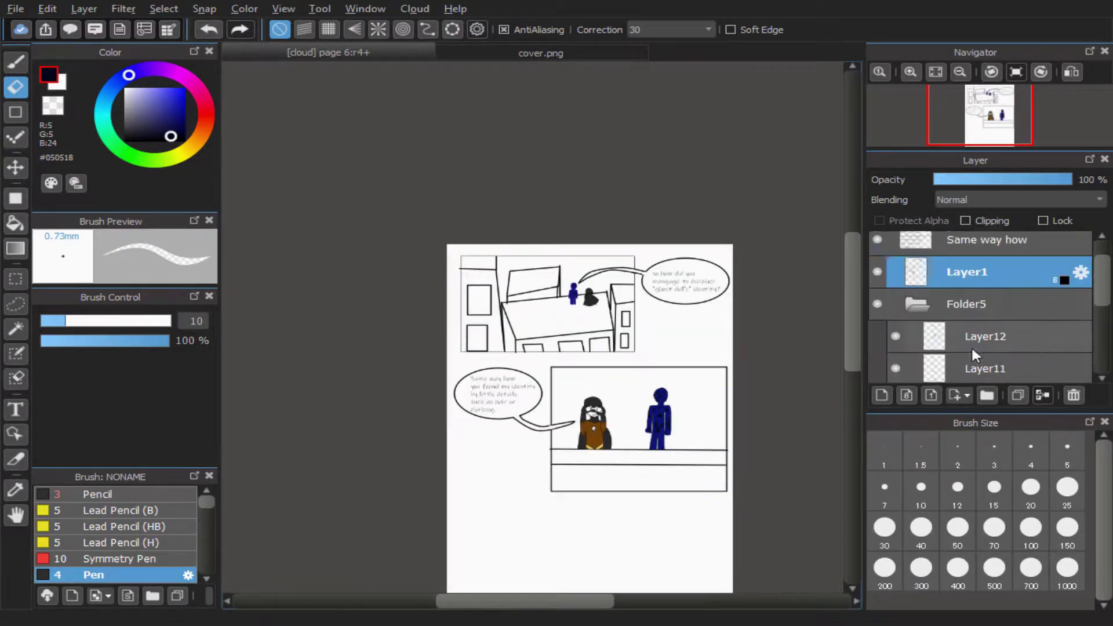
{"action": "scroll", "coordinate": [550, 432], "scroll_direction": "up", "scroll_amount": 2}
{"action": "scroll", "coordinate": [667, 377], "scroll_direction": "up", "scroll_amount": 6}
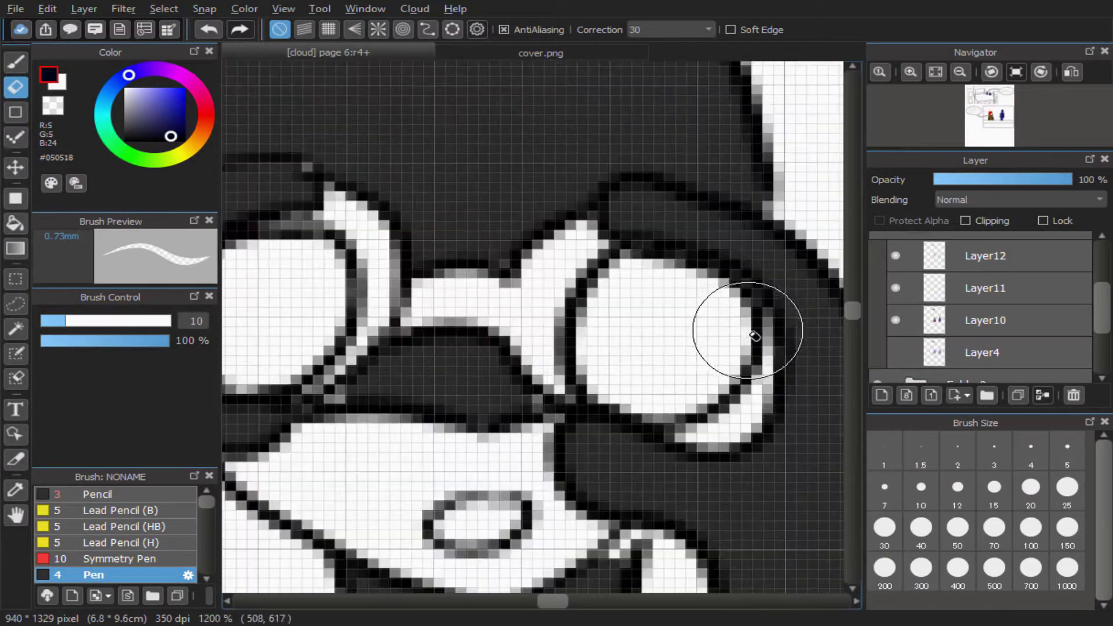
{"action": "left_click", "coordinate": [15, 224]}
{"action": "left_click", "coordinate": [512, 289]}
{"action": "left_click", "coordinate": [738, 411]}
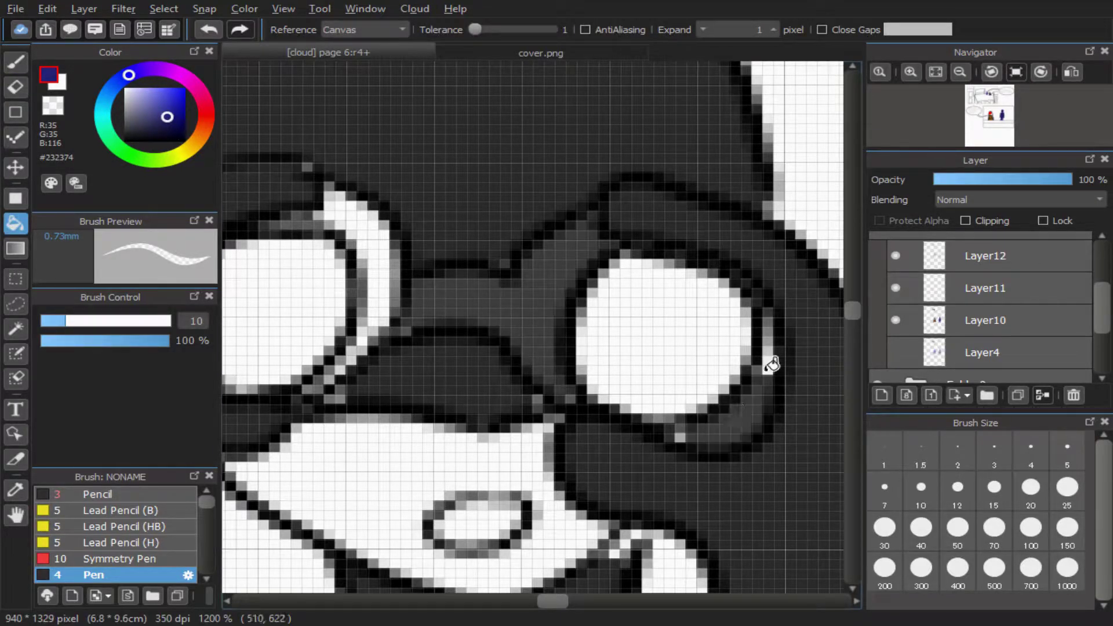
{"action": "left_click", "coordinate": [383, 306]}
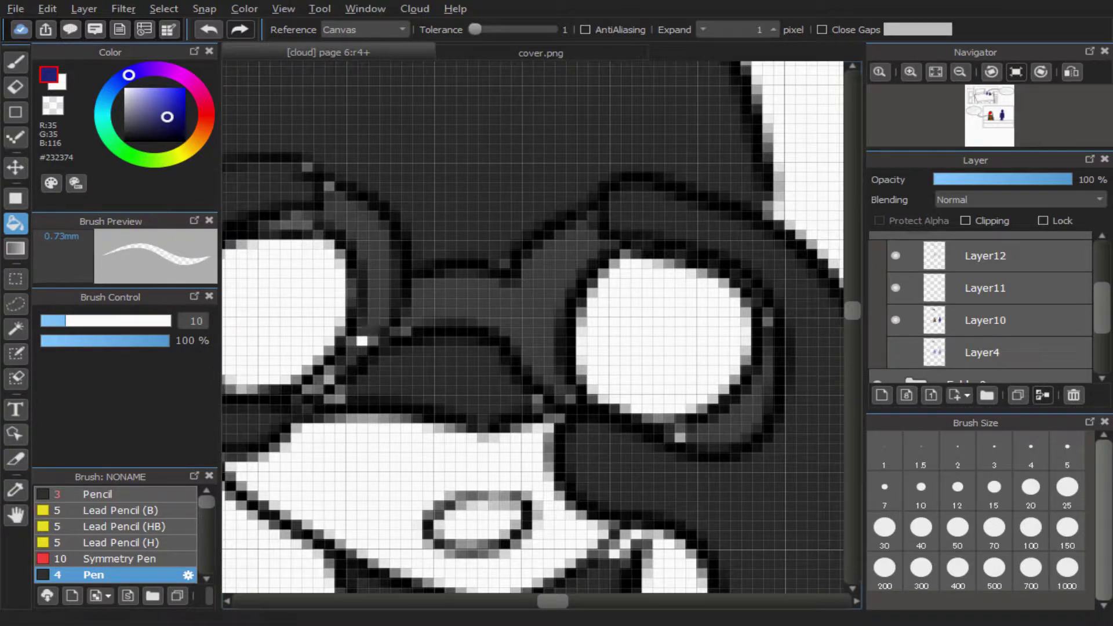
- Set the colour to light blue #91E2FF and fill both binocular lenses
{"action": "left_click", "coordinate": [165, 94]}
{"action": "left_click", "coordinate": [102, 110]}
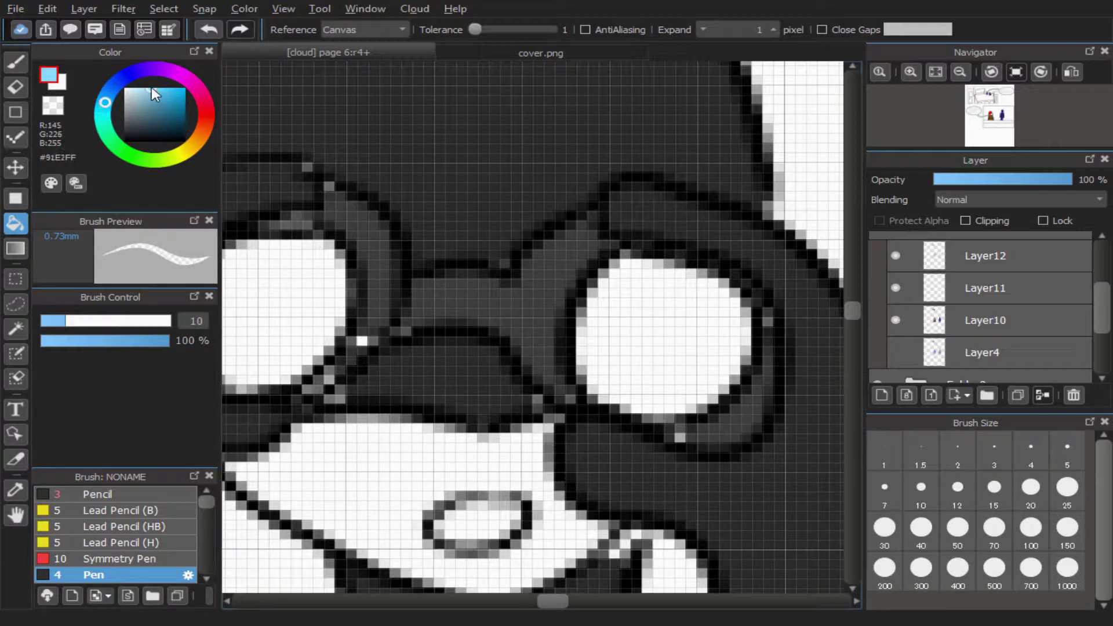
{"action": "left_click", "coordinate": [604, 303]}
{"action": "left_click", "coordinate": [303, 276]}
{"action": "scroll", "coordinate": [964, 320], "scroll_direction": "down", "scroll_amount": 1}
{"action": "scroll", "coordinate": [964, 314], "scroll_direction": "up", "scroll_amount": 3}
{"action": "left_click", "coordinate": [969, 314]}
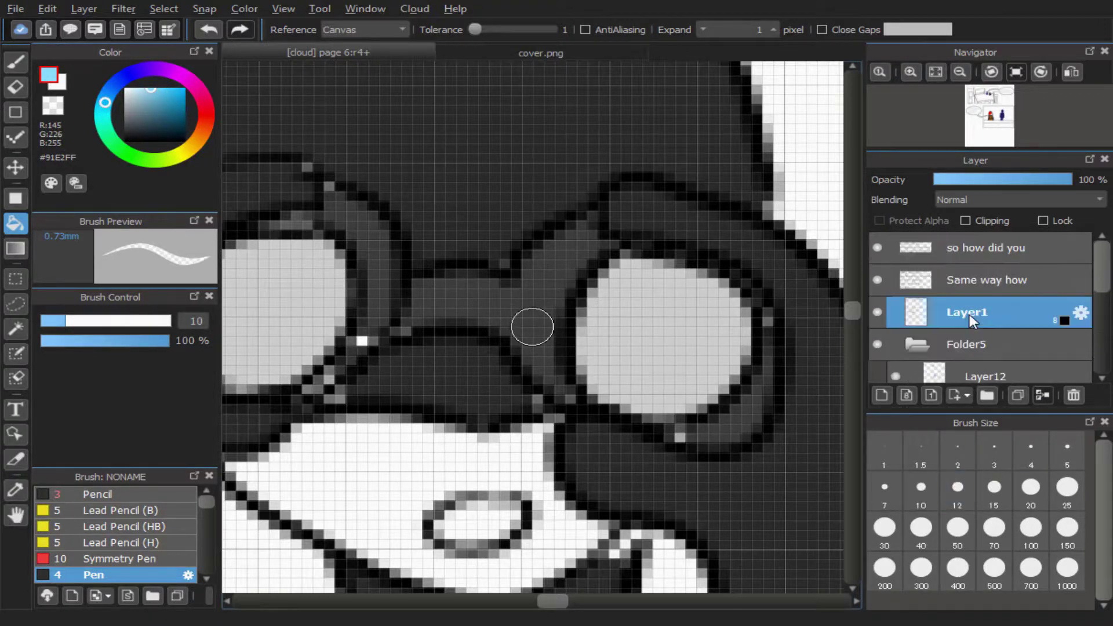
{"action": "scroll", "coordinate": [612, 329], "scroll_direction": "down", "scroll_amount": 8}
{"action": "scroll", "coordinate": [602, 351], "scroll_direction": "up", "scroll_amount": 3}
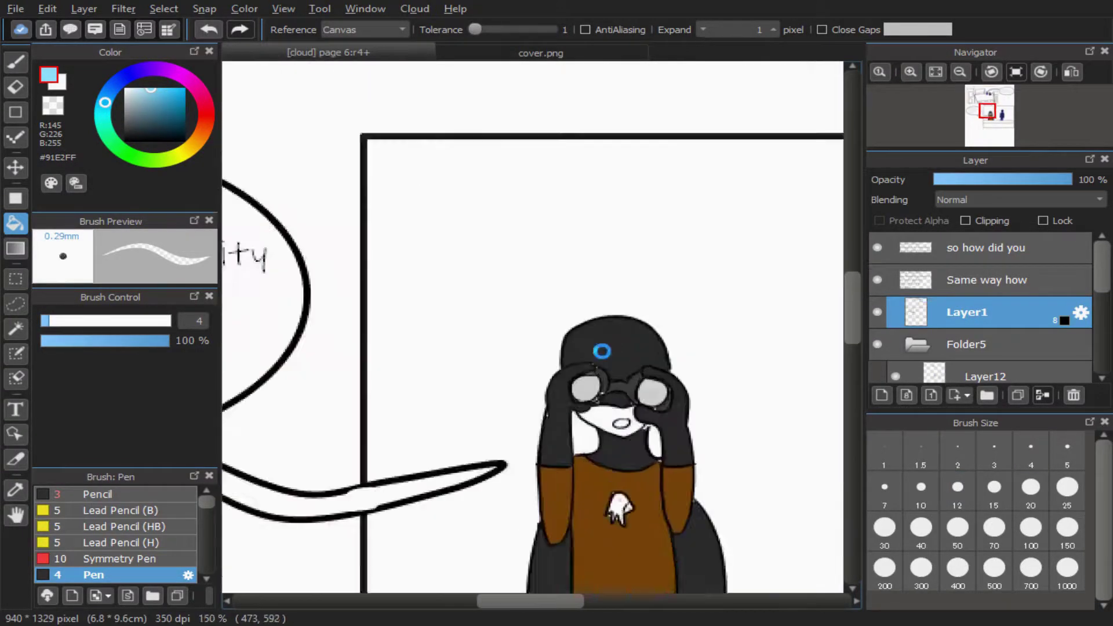
{"action": "scroll", "coordinate": [602, 350], "scroll_direction": "down", "scroll_amount": 3}
{"action": "scroll", "coordinate": [976, 350], "scroll_direction": "down", "scroll_amount": 2}
- Activate Layer10, sample the skin tone #FFE5C3 from the masked character in cover.png and fill the binocular-holding character's face on page 6
{"action": "left_click", "coordinate": [976, 295]}
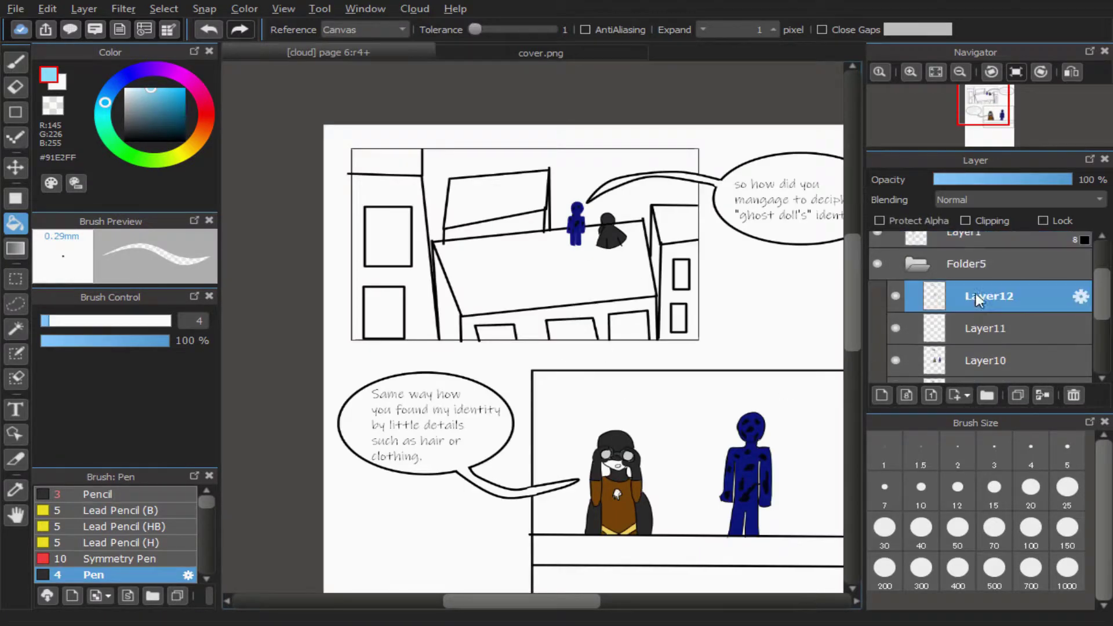
{"action": "scroll", "coordinate": [976, 295], "scroll_direction": "down", "scroll_amount": 1}
{"action": "left_click", "coordinate": [953, 324]}
{"action": "scroll", "coordinate": [715, 499], "scroll_direction": "up", "scroll_amount": 4}
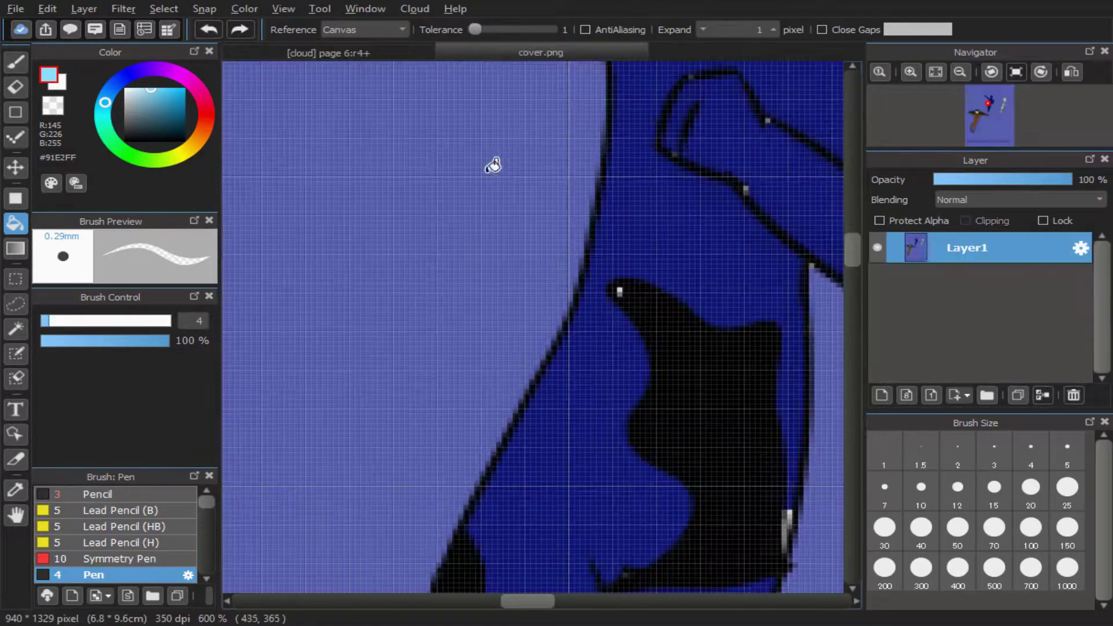
{"action": "scroll", "coordinate": [495, 164], "scroll_direction": "down", "scroll_amount": 5}
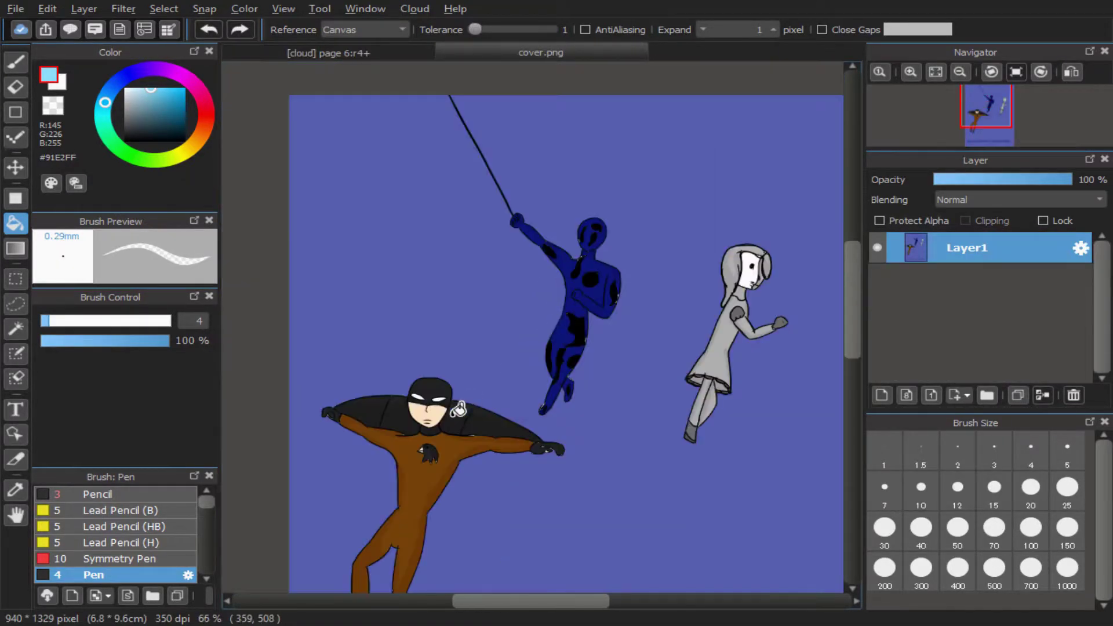
{"action": "scroll", "coordinate": [507, 309], "scroll_direction": "up", "scroll_amount": 6}
{"action": "left_click", "coordinate": [506, 309], "text": "alt"}
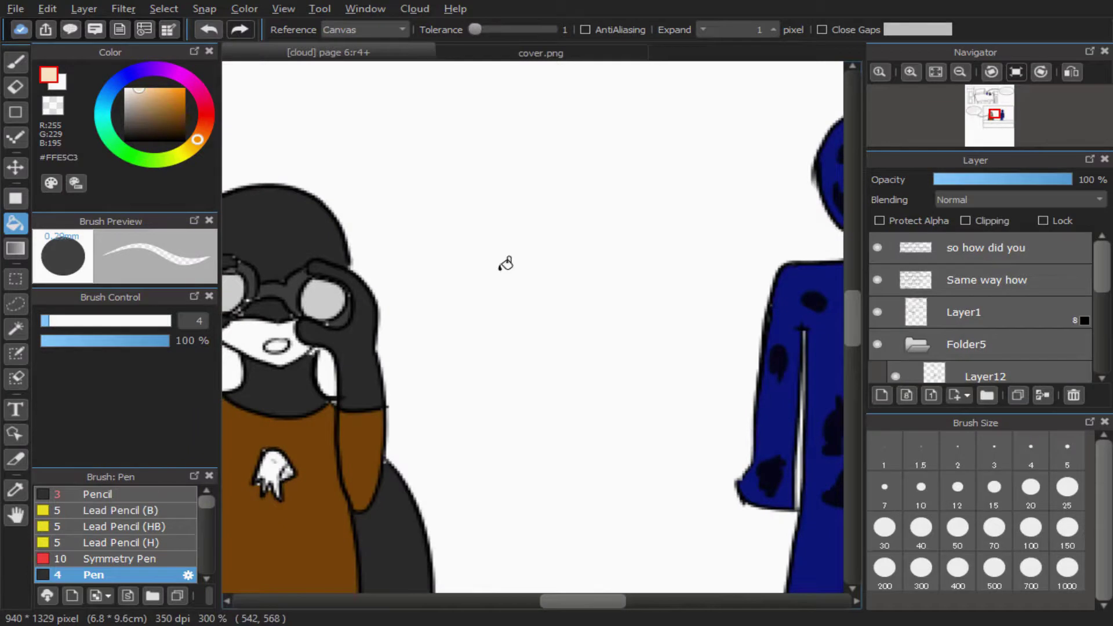
{"action": "scroll", "coordinate": [355, 393], "scroll_direction": "up", "scroll_amount": 4}
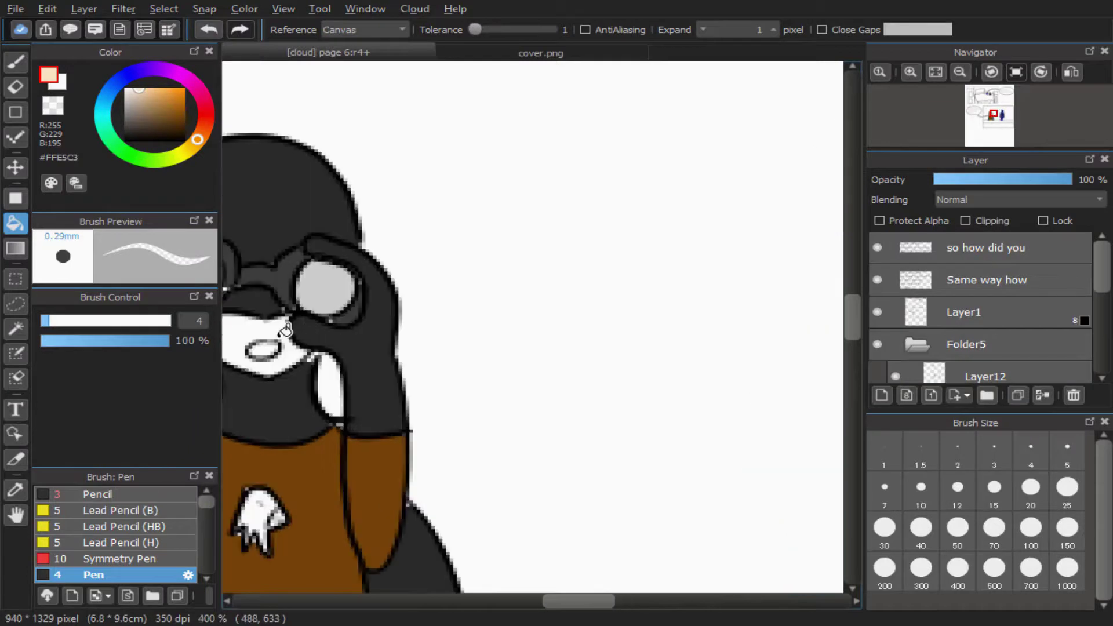
{"action": "scroll", "coordinate": [371, 392], "scroll_direction": "down", "scroll_amount": 4}
{"action": "scroll", "coordinate": [385, 390], "scroll_direction": "down", "scroll_amount": 3}
{"action": "scroll", "coordinate": [366, 420], "scroll_direction": "up", "scroll_amount": 2}
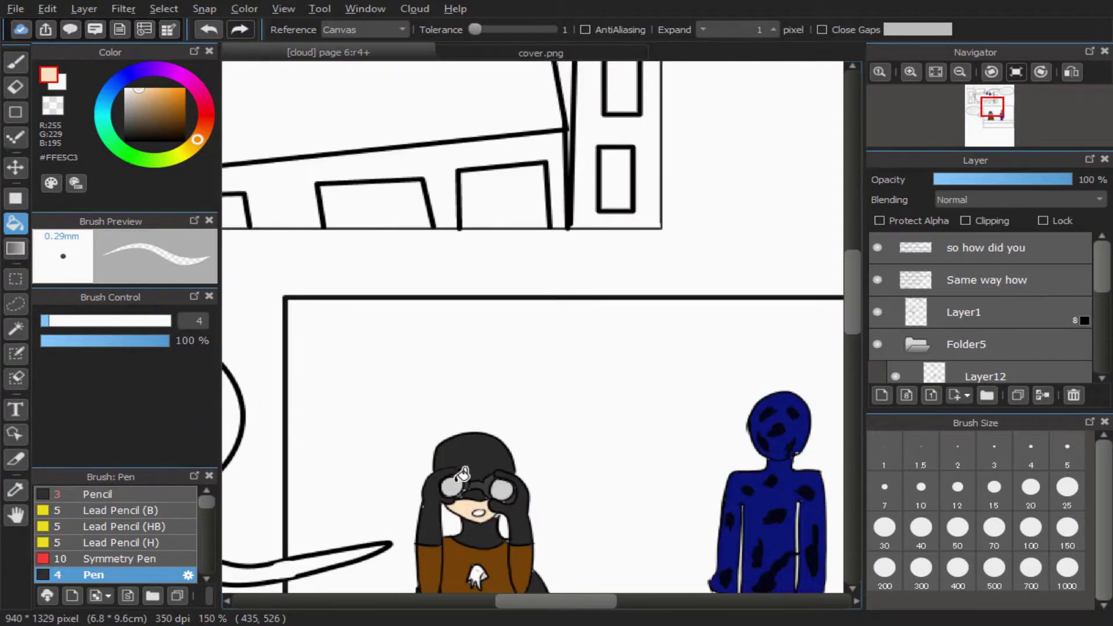
{"action": "scroll", "coordinate": [602, 398], "scroll_direction": "down", "scroll_amount": 4}
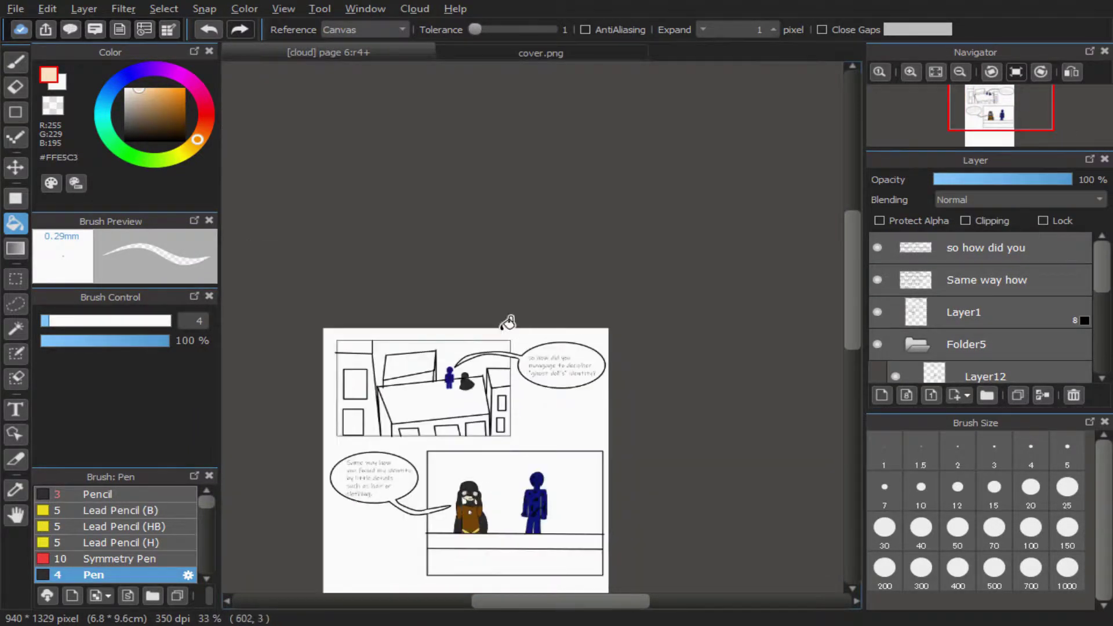
{"action": "scroll", "coordinate": [507, 318], "scroll_direction": "up", "scroll_amount": 3}
{"action": "scroll", "coordinate": [685, 387], "scroll_direction": "down", "scroll_amount": 3}
{"action": "scroll", "coordinate": [551, 371], "scroll_direction": "up", "scroll_amount": 4}
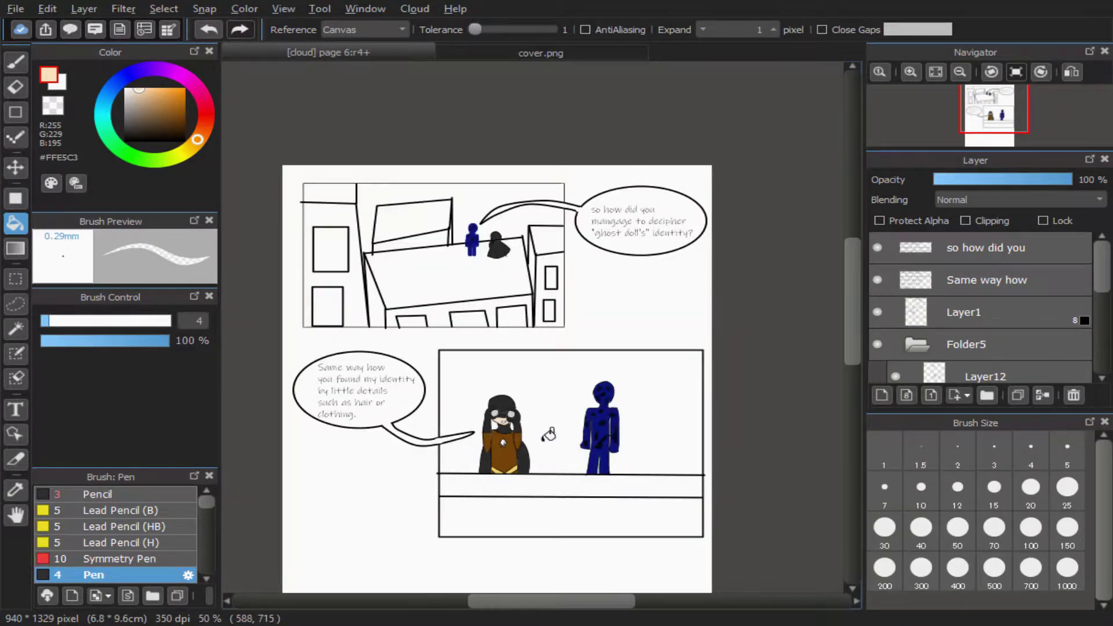
{"action": "scroll", "coordinate": [749, 250], "scroll_direction": "down", "scroll_amount": 2}
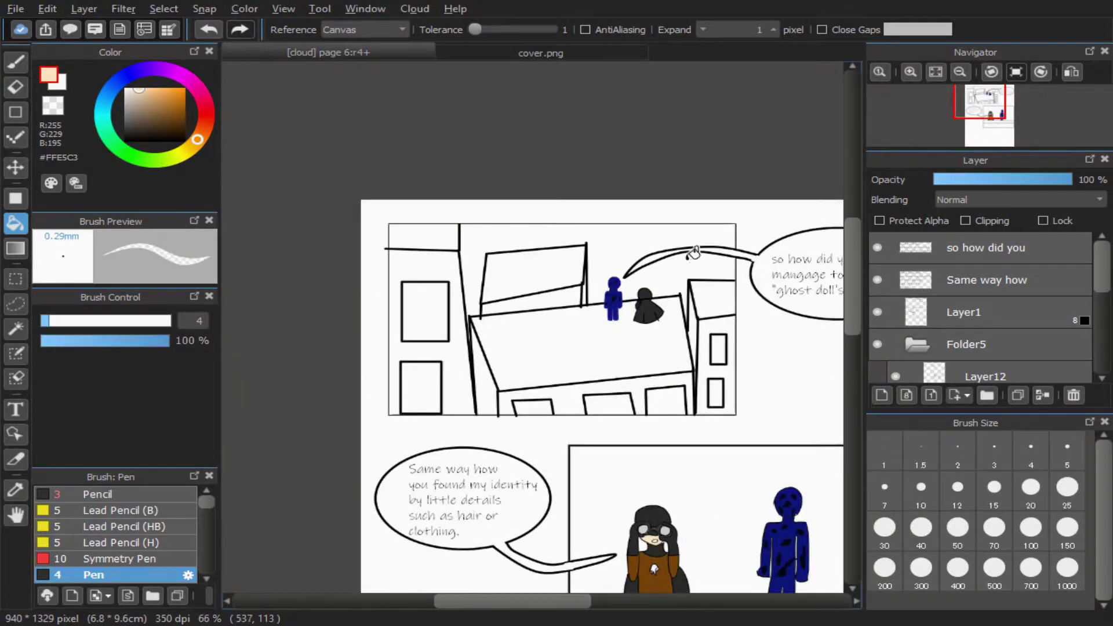
- Activate Layer7 in Folder9 and fill the upper panel's sky with salmon #FF877A
{"action": "scroll", "coordinate": [950, 298], "scroll_direction": "down", "scroll_amount": 10}
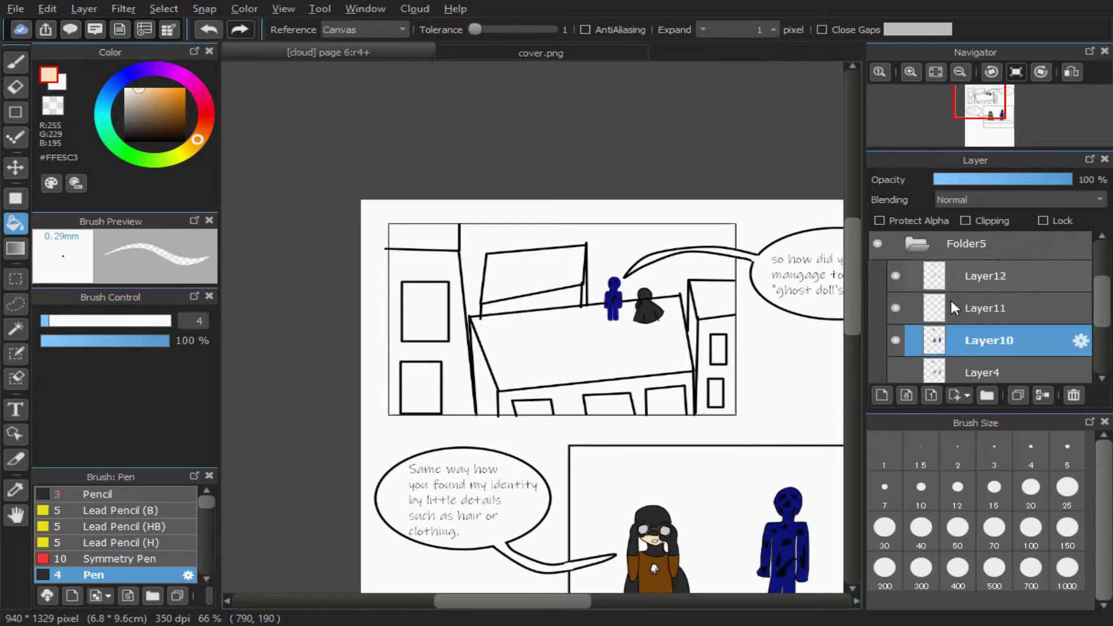
{"action": "left_click", "coordinate": [945, 339]}
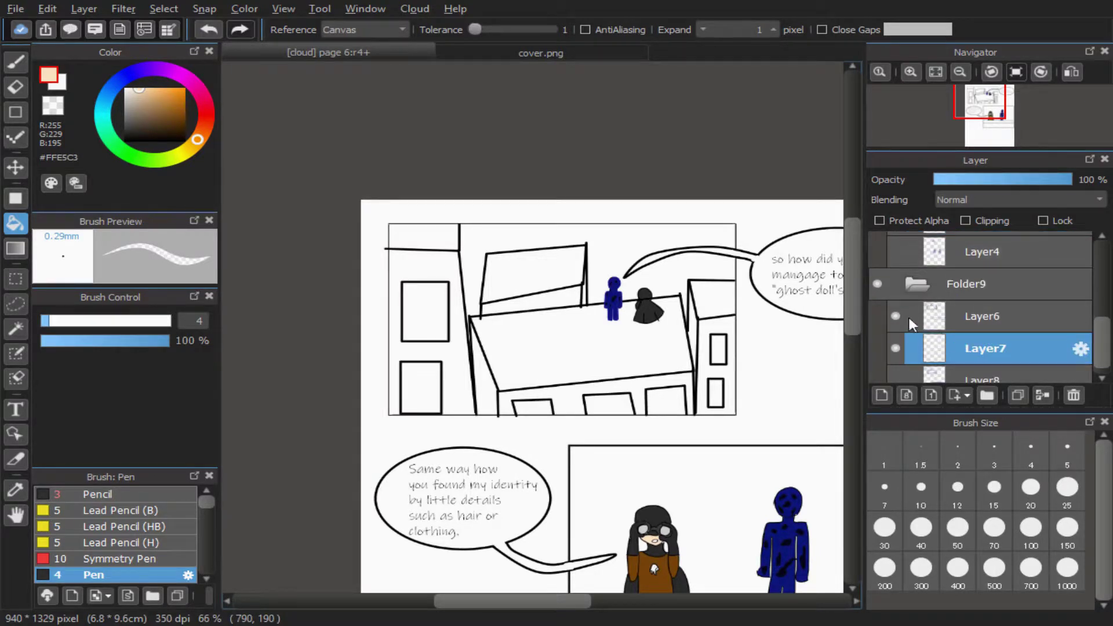
{"action": "scroll", "coordinate": [703, 242], "scroll_direction": "up", "scroll_amount": 2}
{"action": "scroll", "coordinate": [1004, 279], "scroll_direction": "down", "scroll_amount": 1}
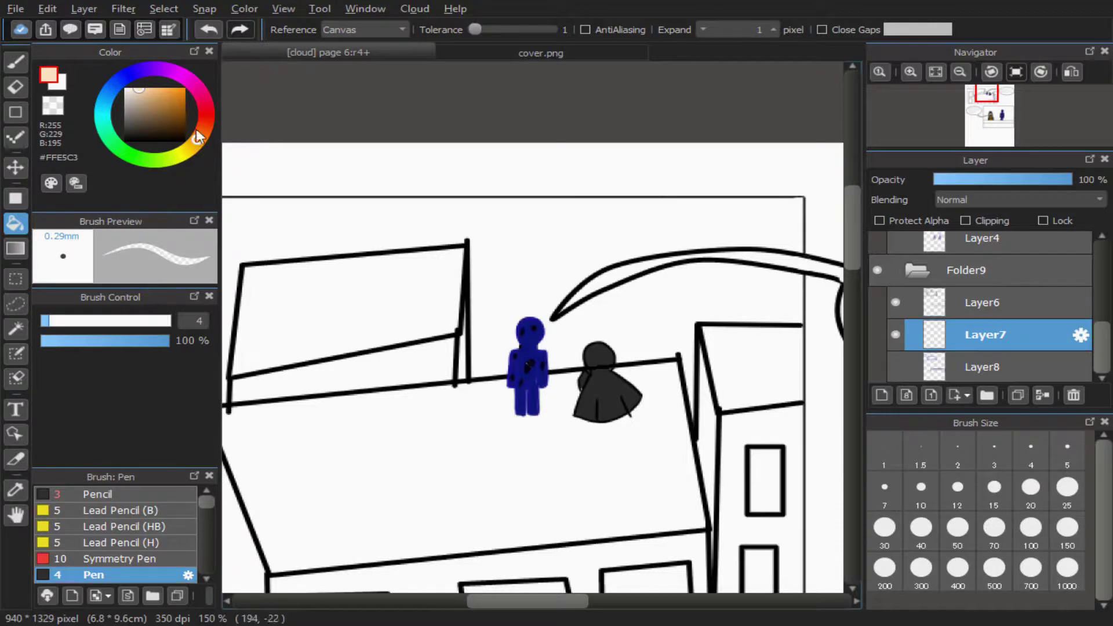
{"action": "left_click", "coordinate": [171, 88]}
{"action": "left_click", "coordinate": [156, 88]}
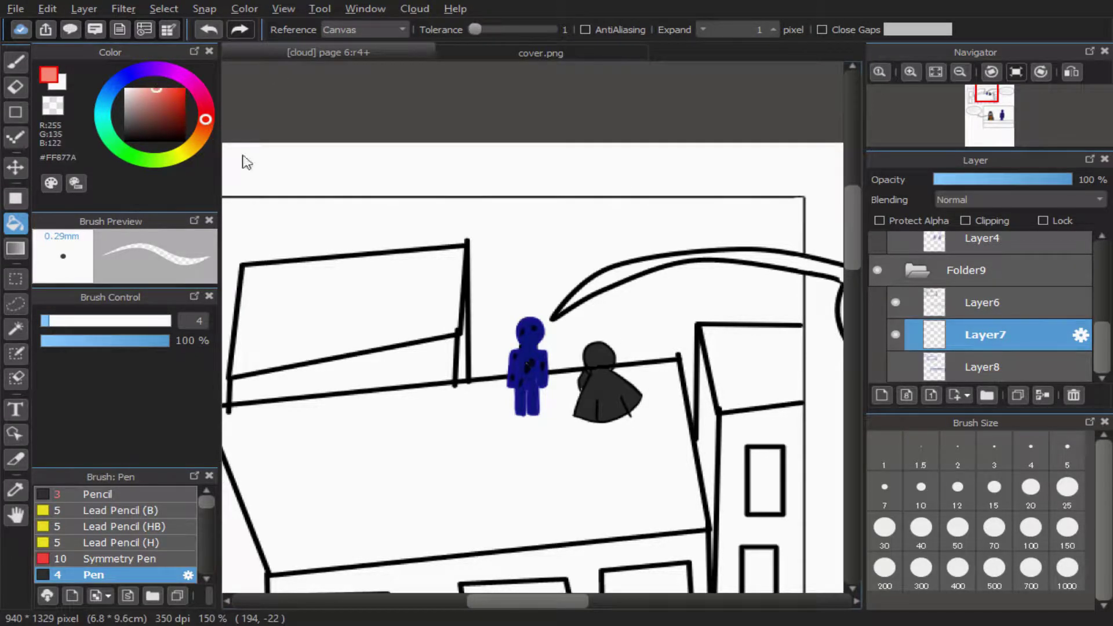
{"action": "left_click", "coordinate": [542, 218]}
{"action": "scroll", "coordinate": [557, 243], "scroll_direction": "up", "scroll_amount": 3}
{"action": "scroll", "coordinate": [565, 257], "scroll_direction": "down", "scroll_amount": 3}
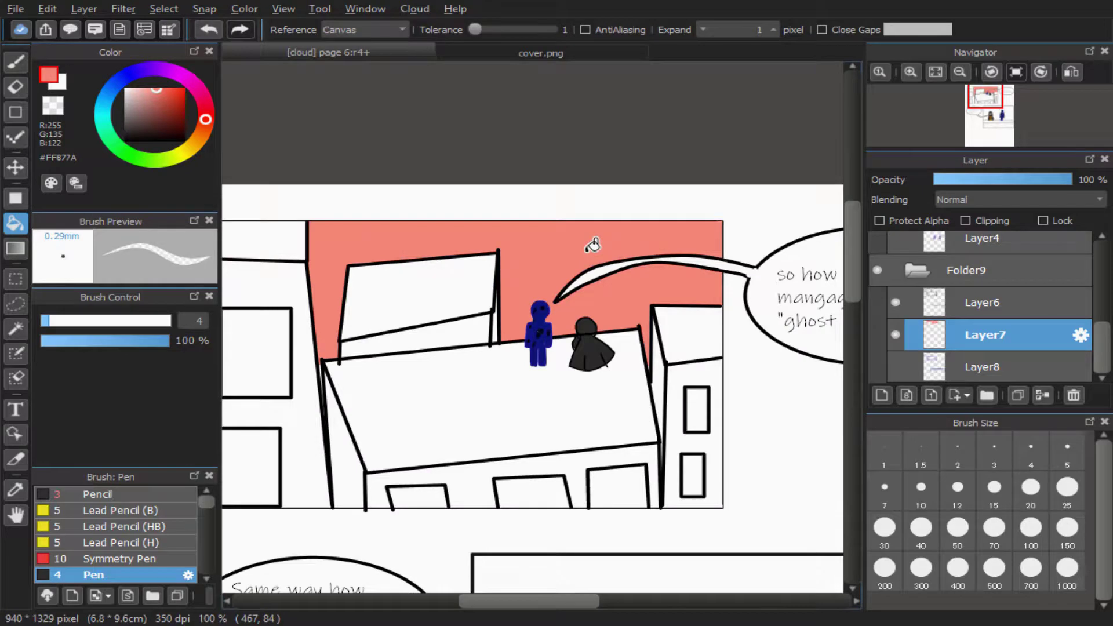
- Undo the salmon sky fill and refill the upper panel's sky with peach #F8D7AE
{"action": "key", "text": "ctrl+z"}
{"action": "left_click_drag", "start_coordinate": [197, 149], "coordinate": [205, 145]}
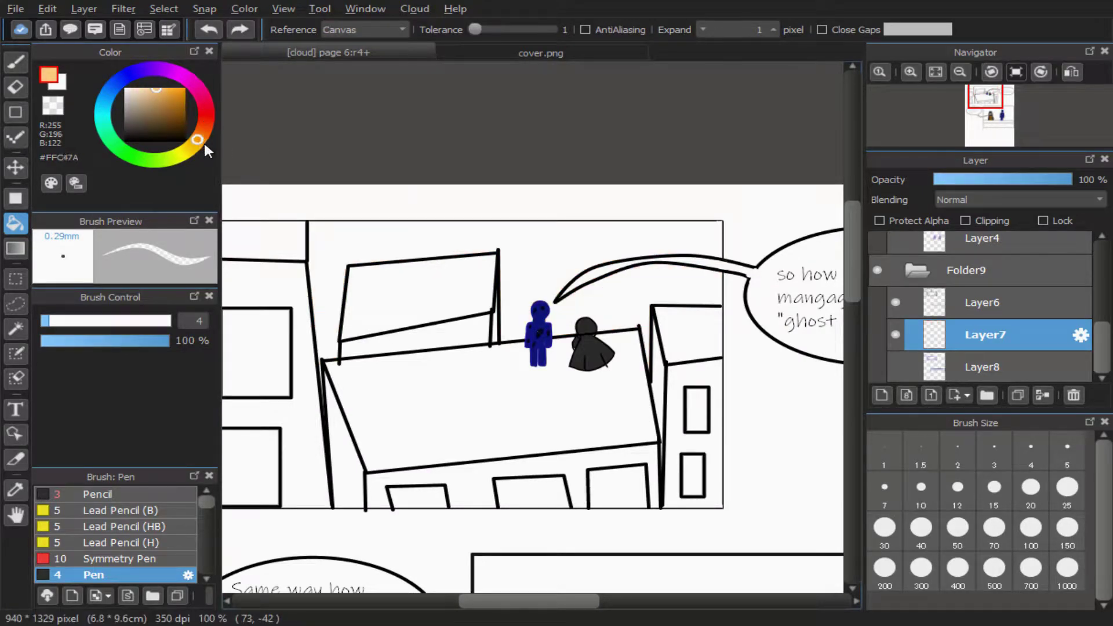
{"action": "left_click", "coordinate": [142, 91]}
{"action": "left_click", "coordinate": [373, 248]}
{"action": "scroll", "coordinate": [383, 261], "scroll_direction": "up", "scroll_amount": 1}
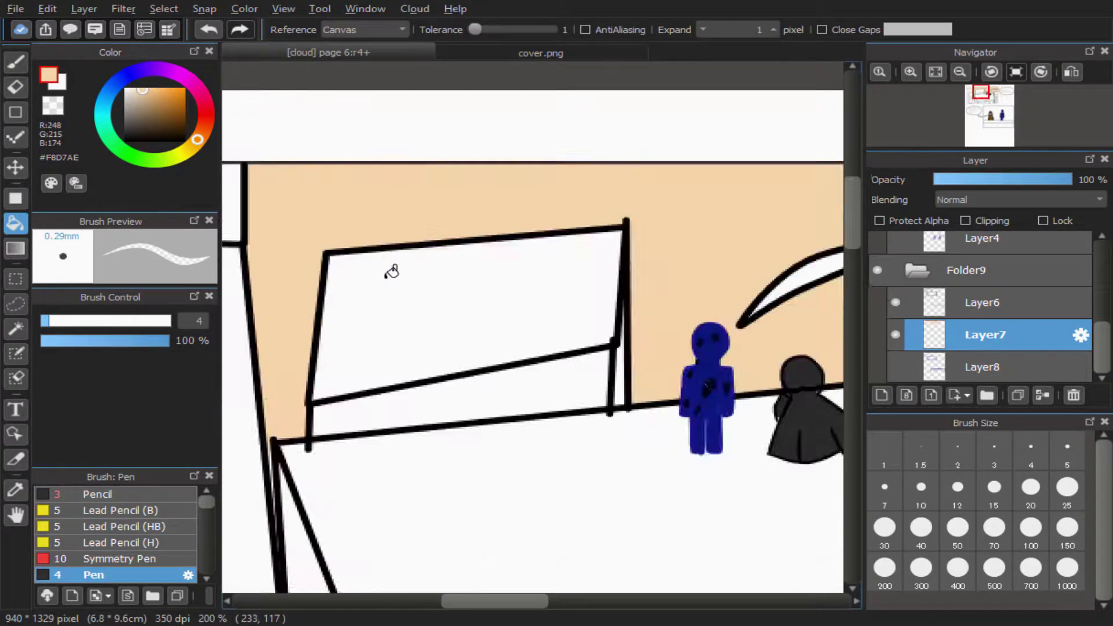
- Select the peach sky area of the upper panel with the Magic Wand
{"action": "scroll", "coordinate": [390, 290], "scroll_direction": "down", "scroll_amount": 1}
{"action": "key", "text": "w"}
{"action": "left_click", "coordinate": [377, 262]}
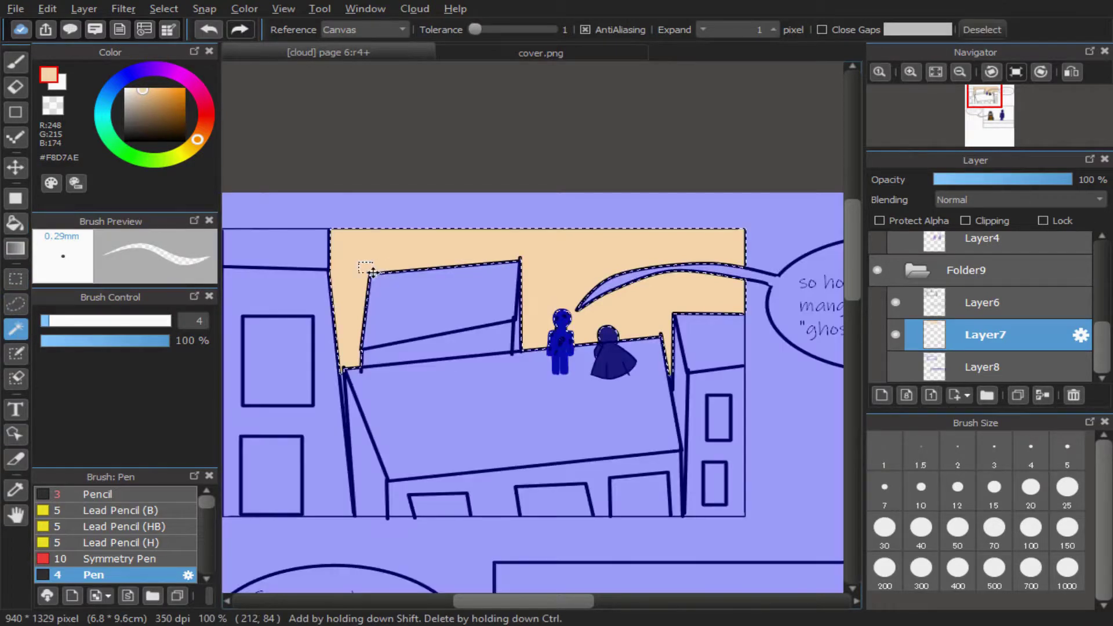
{"action": "scroll", "coordinate": [398, 266], "scroll_direction": "up", "scroll_amount": 1}
- Shade the lower part of the selected sky with the Airbrush in orange #D96137, and clear the selection
{"action": "scroll", "coordinate": [145, 528], "scroll_direction": "down", "scroll_amount": 4}
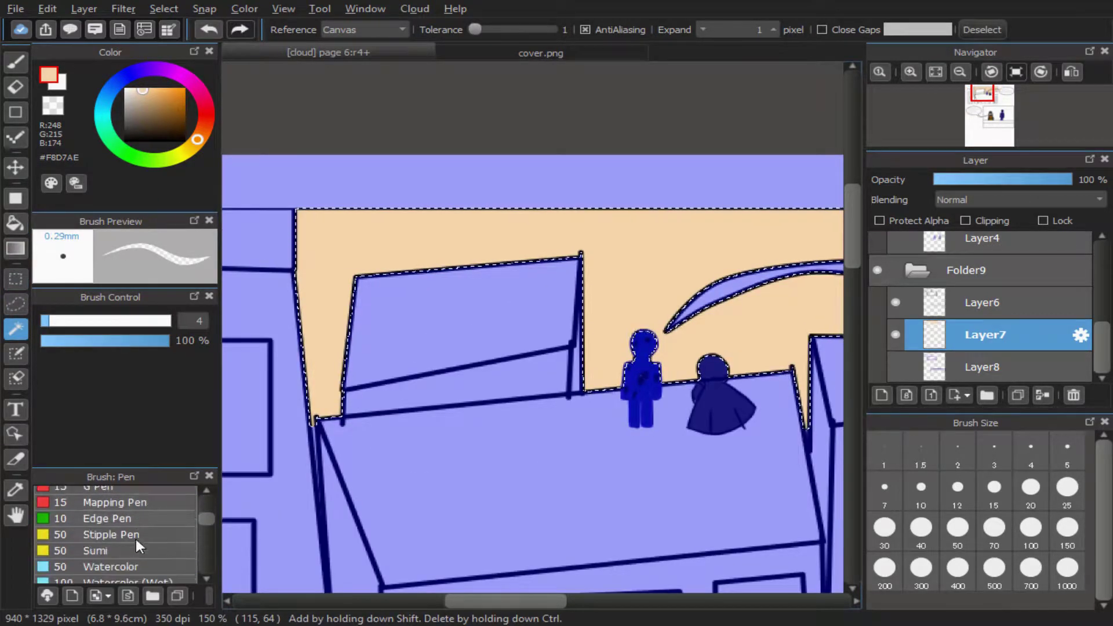
{"action": "left_click", "coordinate": [136, 538]}
{"action": "left_click", "coordinate": [200, 136]}
{"action": "left_click_drag", "start_coordinate": [200, 136], "coordinate": [170, 96]}
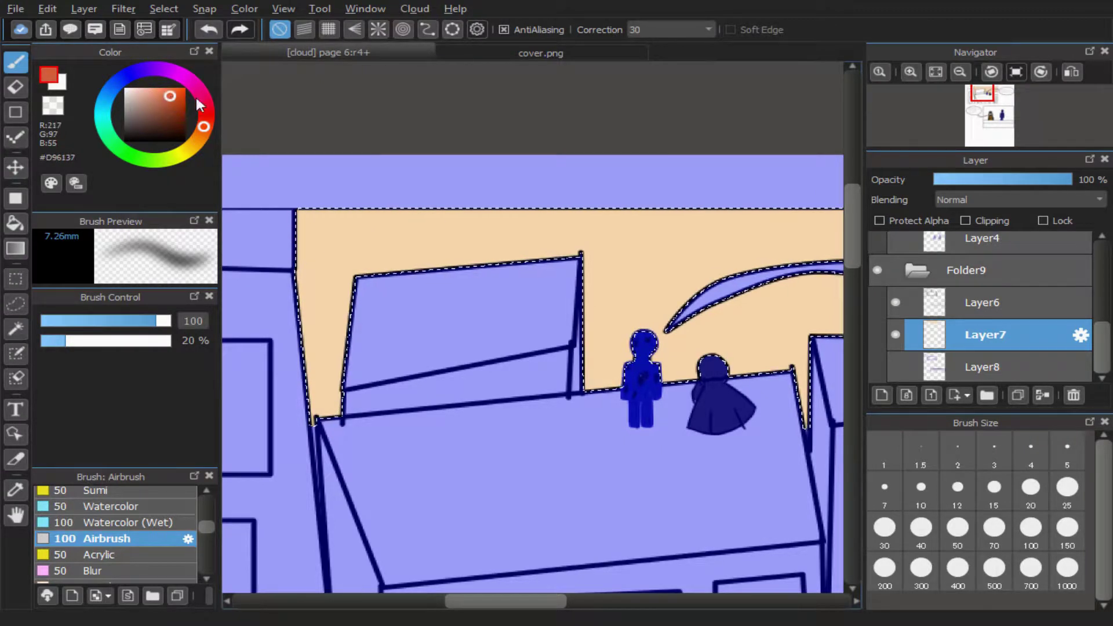
{"action": "scroll", "coordinate": [402, 214], "scroll_direction": "down", "scroll_amount": 4}
{"action": "left_click", "coordinate": [403, 215]}
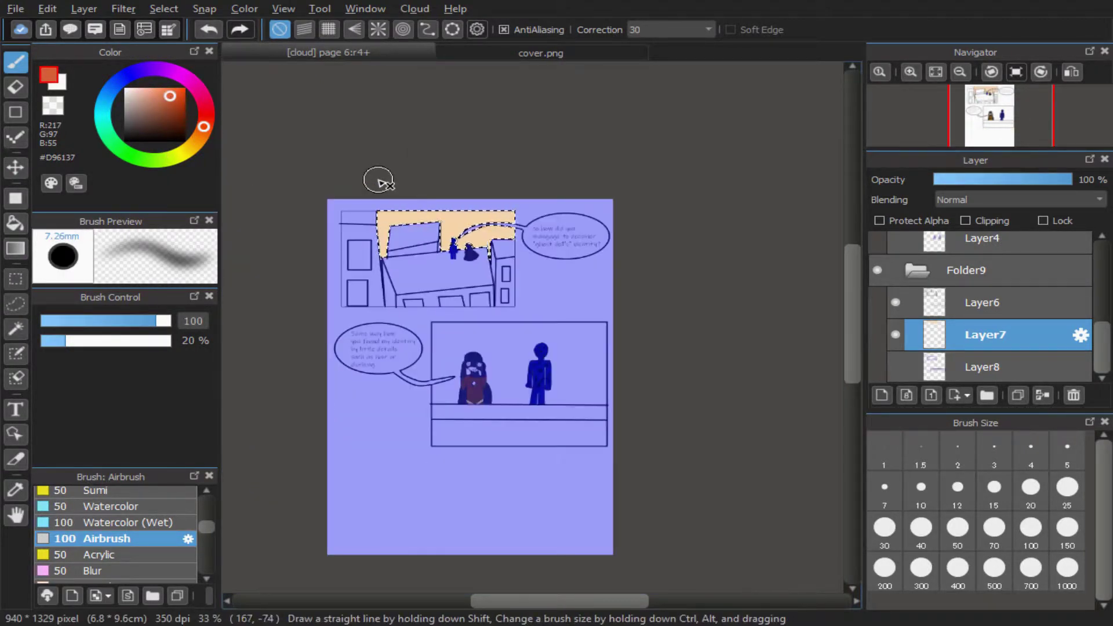
{"action": "mouse_move", "coordinate": [509, 240]}
{"action": "left_mouse_down"}
{"action": "mouse_move", "coordinate": [363, 251]}
{"action": "mouse_move", "coordinate": [421, 253]}
{"action": "left_mouse_up"}
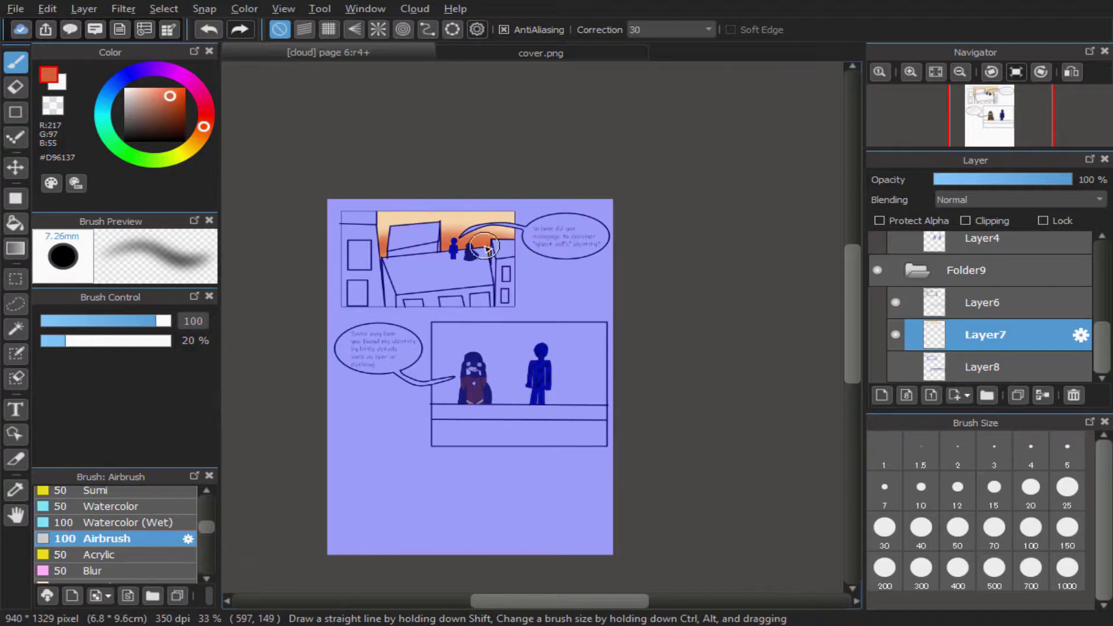
{"action": "scroll", "coordinate": [425, 252], "scroll_direction": "up", "scroll_amount": 5}
{"action": "scroll", "coordinate": [611, 238], "scroll_direction": "down", "scroll_amount": 5}
{"action": "scroll", "coordinate": [509, 290], "scroll_direction": "up", "scroll_amount": 5}
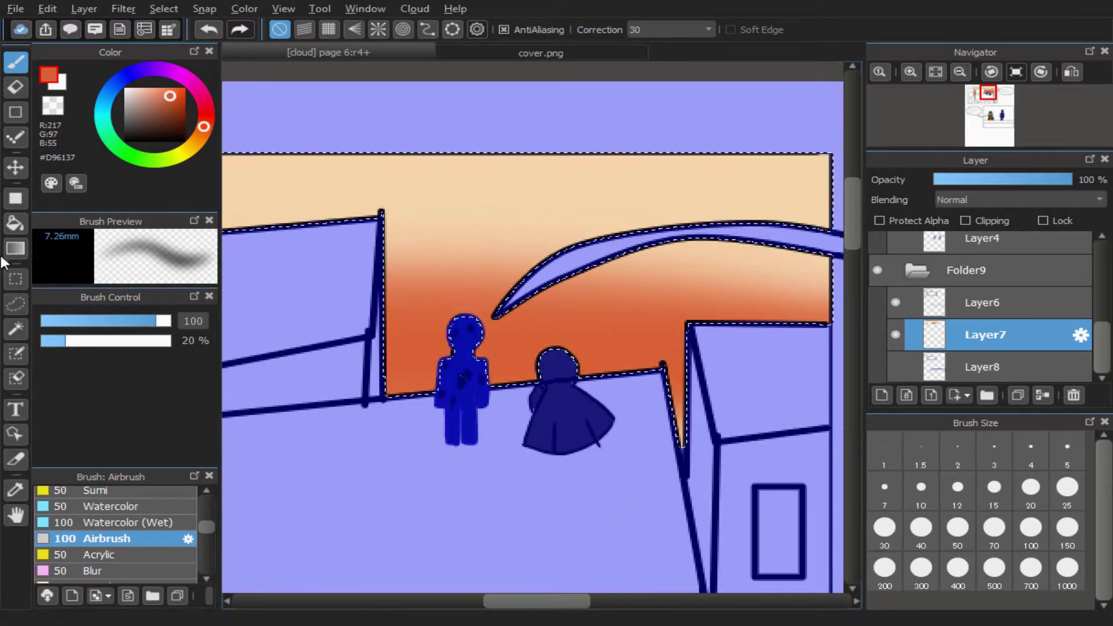
{"action": "left_click", "coordinate": [16, 279]}
{"action": "left_click", "coordinate": [415, 480]}
- Sample peach #F8D7AE from the upper sky, select the lower panel's background with the Magic Wand and fill it
{"action": "scroll", "coordinate": [400, 470], "scroll_direction": "down", "scroll_amount": 5}
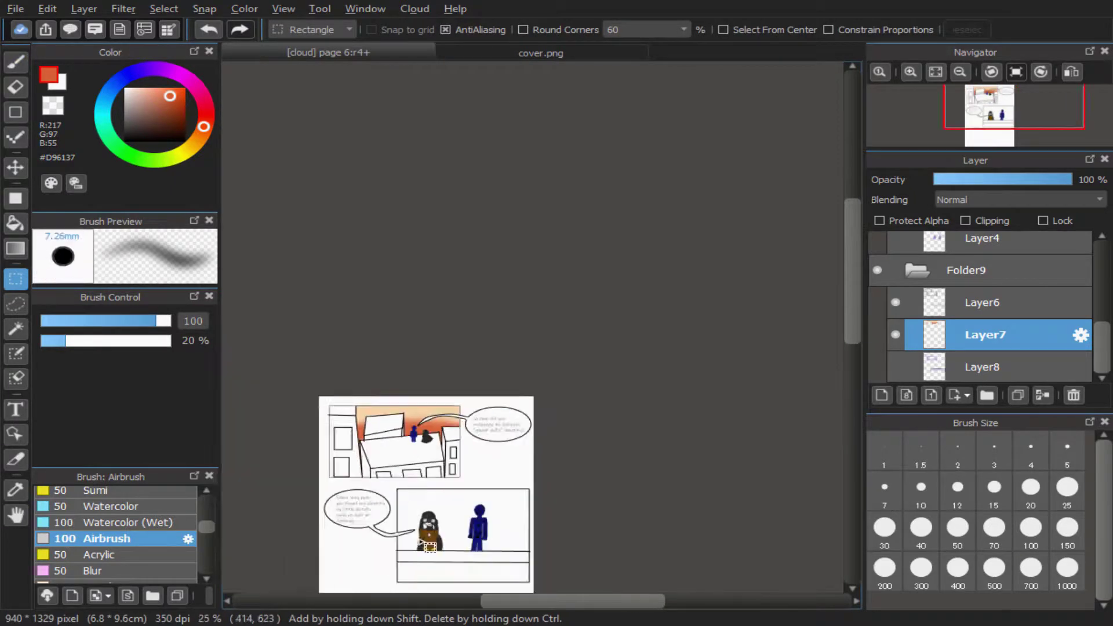
{"action": "scroll", "coordinate": [413, 508], "scroll_direction": "up", "scroll_amount": 3}
{"action": "right_click", "coordinate": [406, 164]}
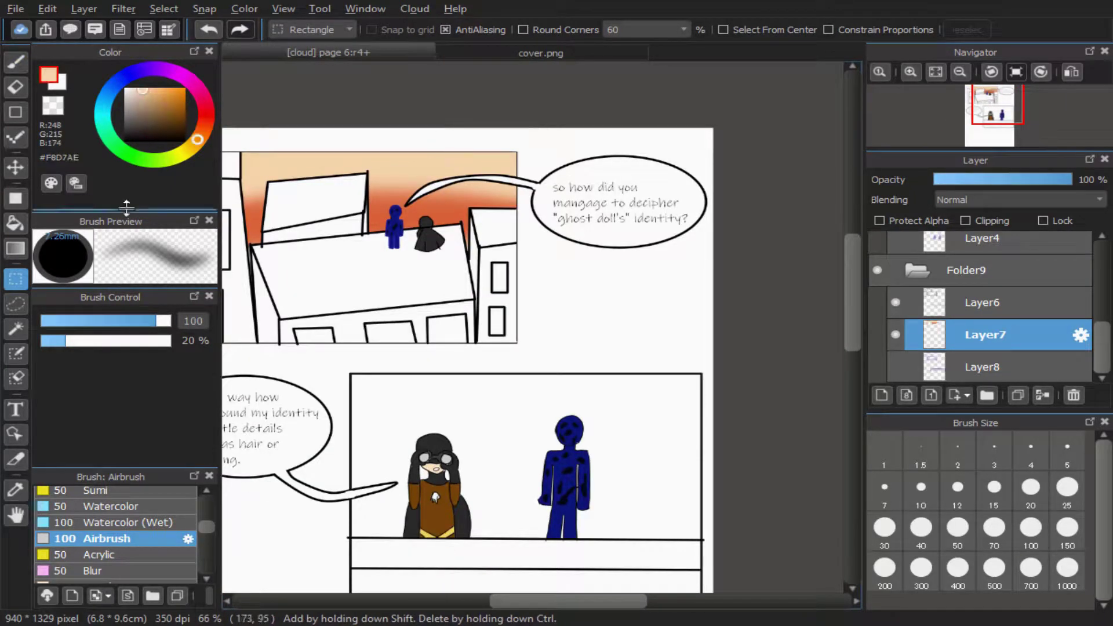
{"action": "left_click", "coordinate": [16, 328]}
{"action": "left_click", "coordinate": [532, 420]}
{"action": "key", "text": "g"}
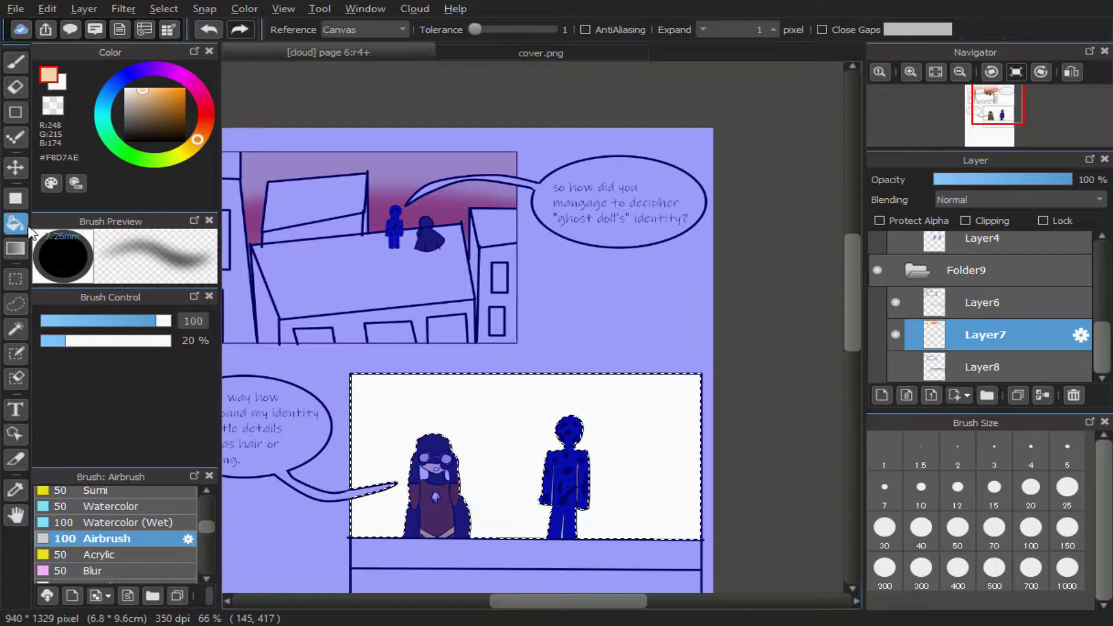
{"action": "left_click", "coordinate": [532, 420]}
- Add the white gaps beside the caped character's face and between the blue figure's legs to the selection
{"action": "scroll", "coordinate": [452, 493], "scroll_direction": "up", "scroll_amount": 5}
{"action": "key", "text": "w"}
{"action": "left_click", "coordinate": [311, 379], "text": "shift"}
{"action": "left_click", "coordinate": [416, 376], "text": "shift"}
{"action": "scroll", "coordinate": [418, 391], "scroll_direction": "down", "scroll_amount": 4}
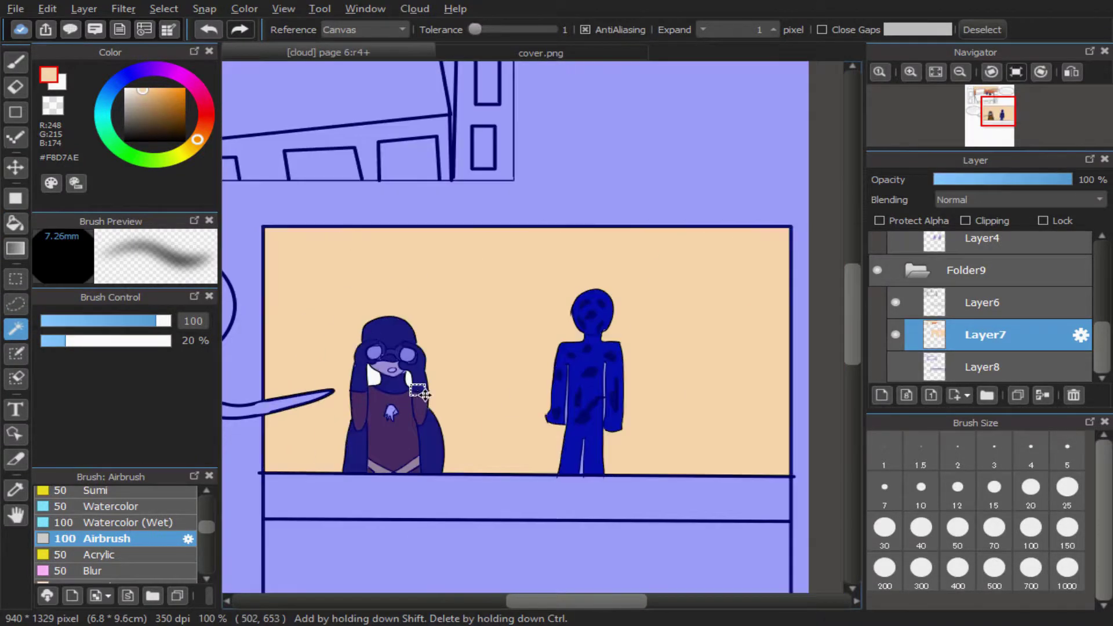
{"action": "scroll", "coordinate": [567, 415], "scroll_direction": "up", "scroll_amount": 4}
{"action": "left_click", "coordinate": [551, 480], "text": "shift"}
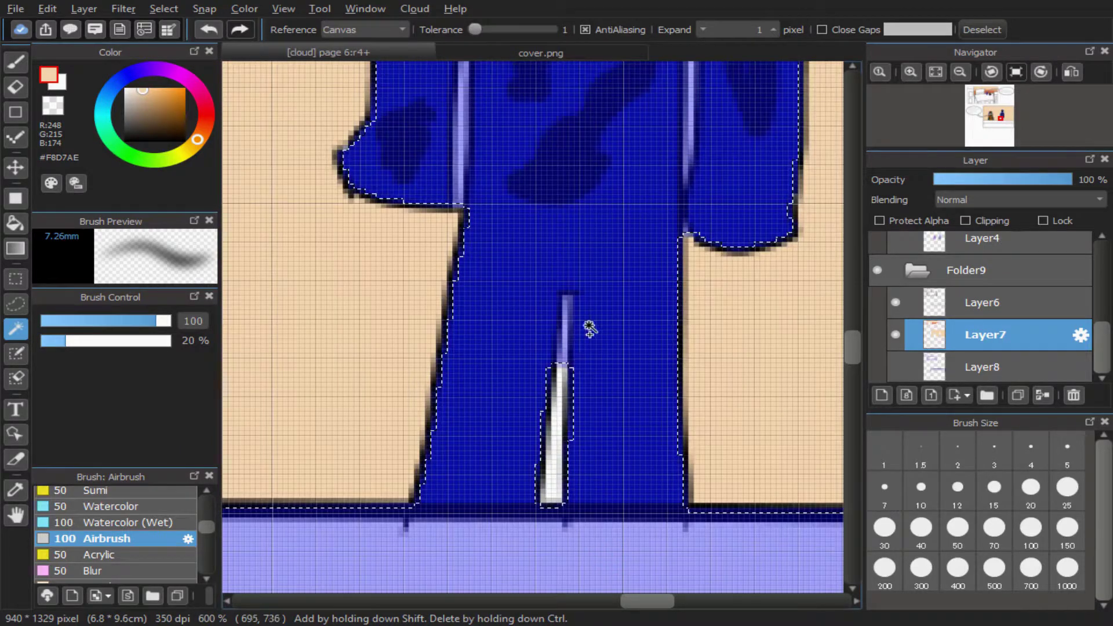
- Add the thin white gaps between the blue figure's arms and torso to the selection
{"action": "scroll", "coordinate": [656, 186], "scroll_direction": "down", "scroll_amount": 4}
{"action": "scroll", "coordinate": [658, 149], "scroll_direction": "up", "scroll_amount": 5}
{"action": "left_click", "coordinate": [654, 174], "text": "shift"}
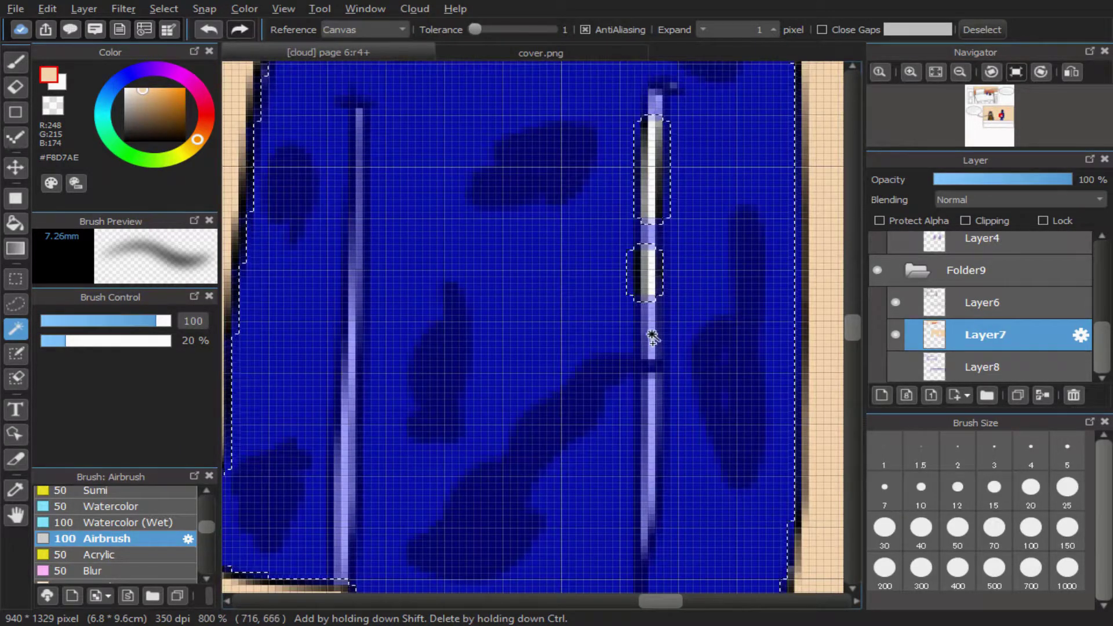
{"action": "left_click", "coordinate": [343, 454], "text": "shift"}
{"action": "left_click", "coordinate": [352, 406], "text": "shift"}
{"action": "left_click", "coordinate": [355, 352], "text": "shift"}
{"action": "left_click", "coordinate": [356, 285], "text": "shift"}
{"action": "left_click", "coordinate": [356, 226], "text": "shift"}
{"action": "left_click", "coordinate": [652, 330], "text": "shift"}
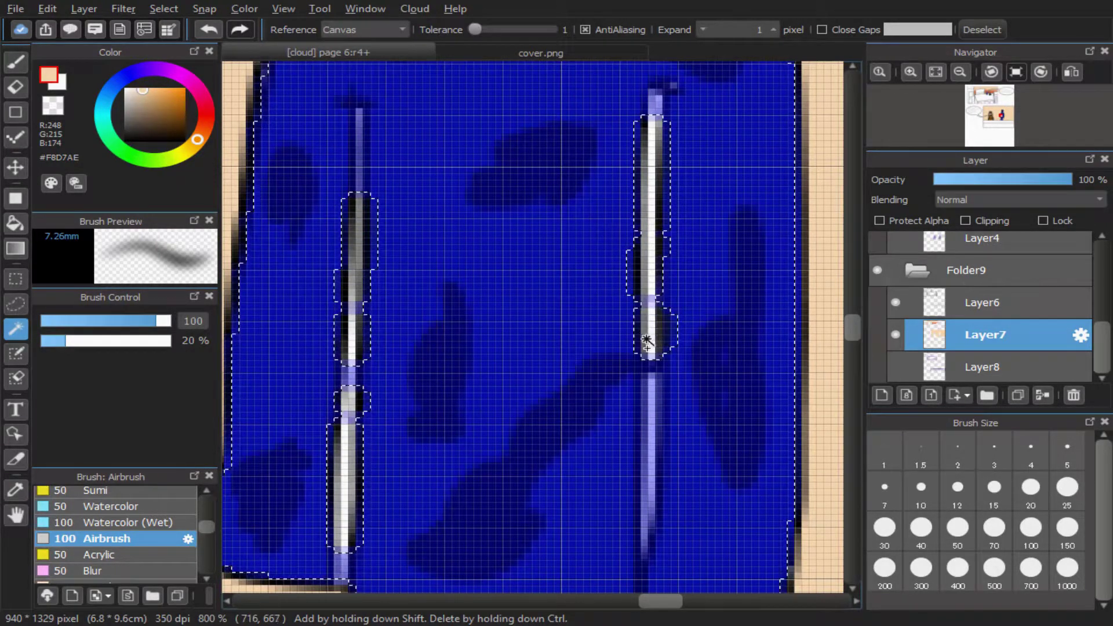
{"action": "left_click", "coordinate": [651, 429], "text": "shift"}
{"action": "left_click", "coordinate": [648, 525], "text": "shift"}
{"action": "left_click", "coordinate": [650, 490], "text": "shift"}
- Paint the selected gaps around both characters peach #F8D7AE using the Pen at size 50
{"action": "scroll", "coordinate": [666, 512], "scroll_direction": "down", "scroll_amount": 8}
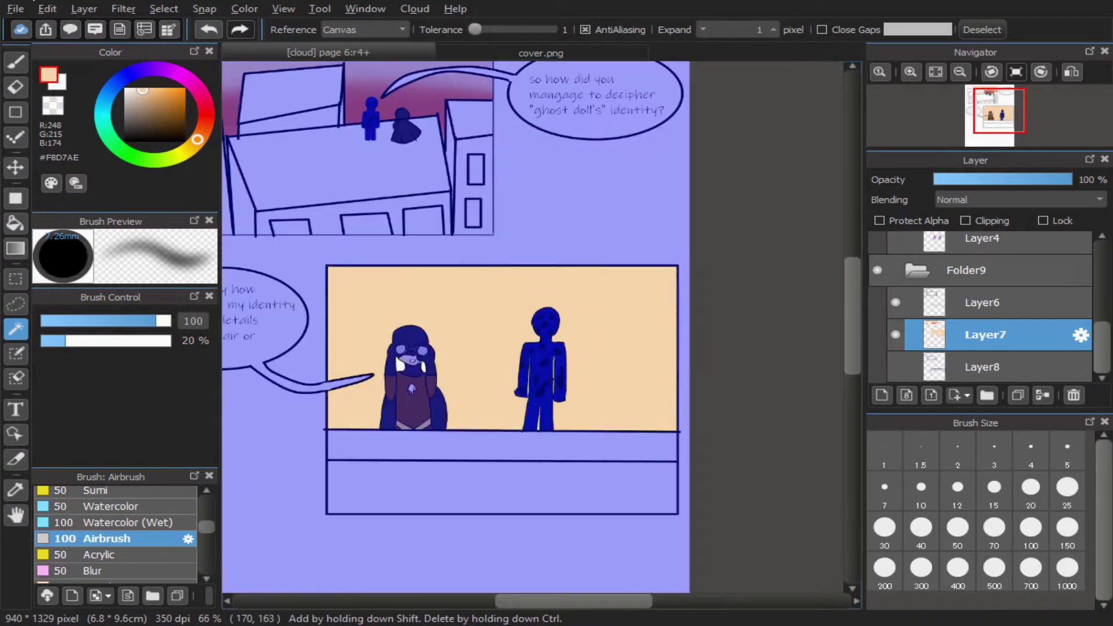
{"action": "key", "text": "b"}
{"action": "scroll", "coordinate": [464, 378], "scroll_direction": "up", "scroll_amount": 2}
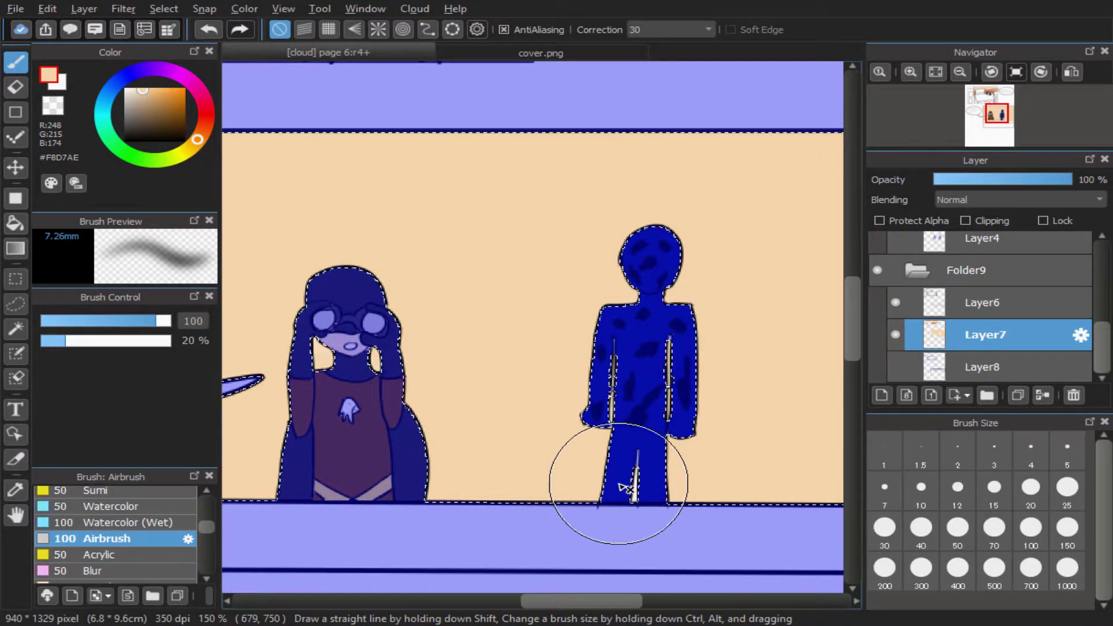
{"action": "scroll", "coordinate": [579, 395], "scroll_direction": "down", "scroll_amount": 2}
{"action": "scroll", "coordinate": [116, 534], "scroll_direction": "up", "scroll_amount": 6}
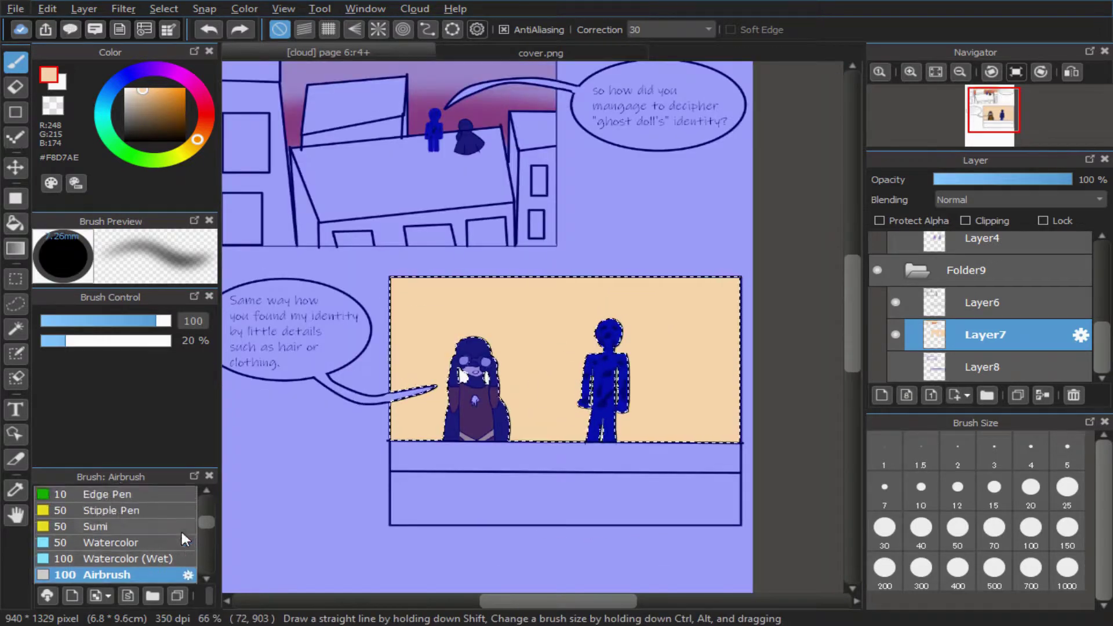
{"action": "left_click", "coordinate": [93, 575]}
{"action": "scroll", "coordinate": [360, 390], "scroll_direction": "up", "scroll_amount": 2}
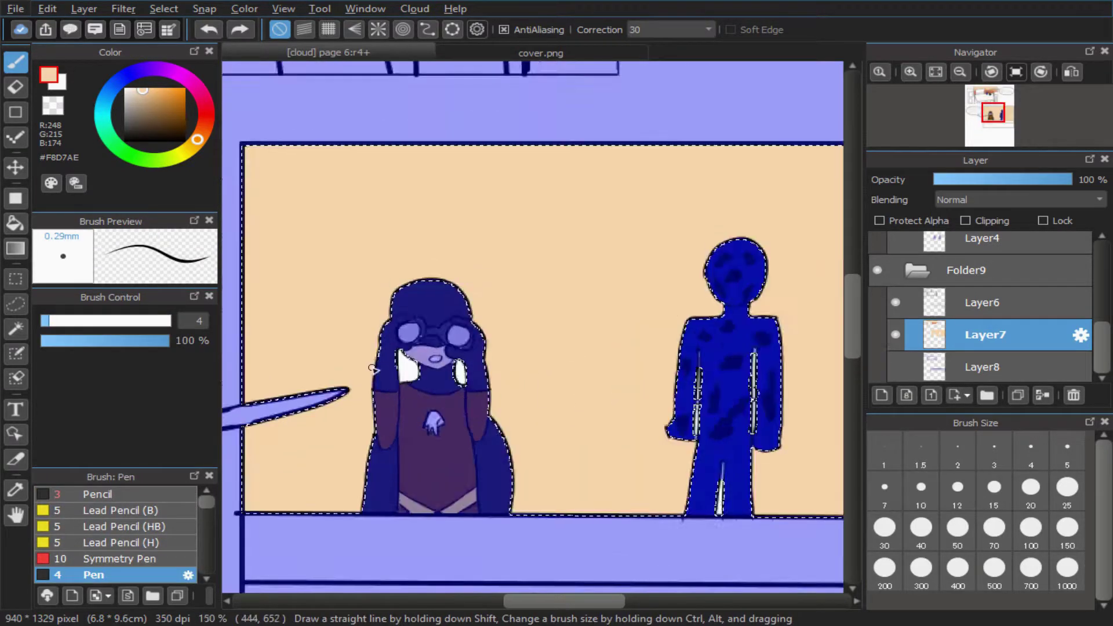
{"action": "scroll", "coordinate": [397, 360], "scroll_direction": "down", "scroll_amount": 1}
{"action": "left_click", "coordinate": [958, 527]}
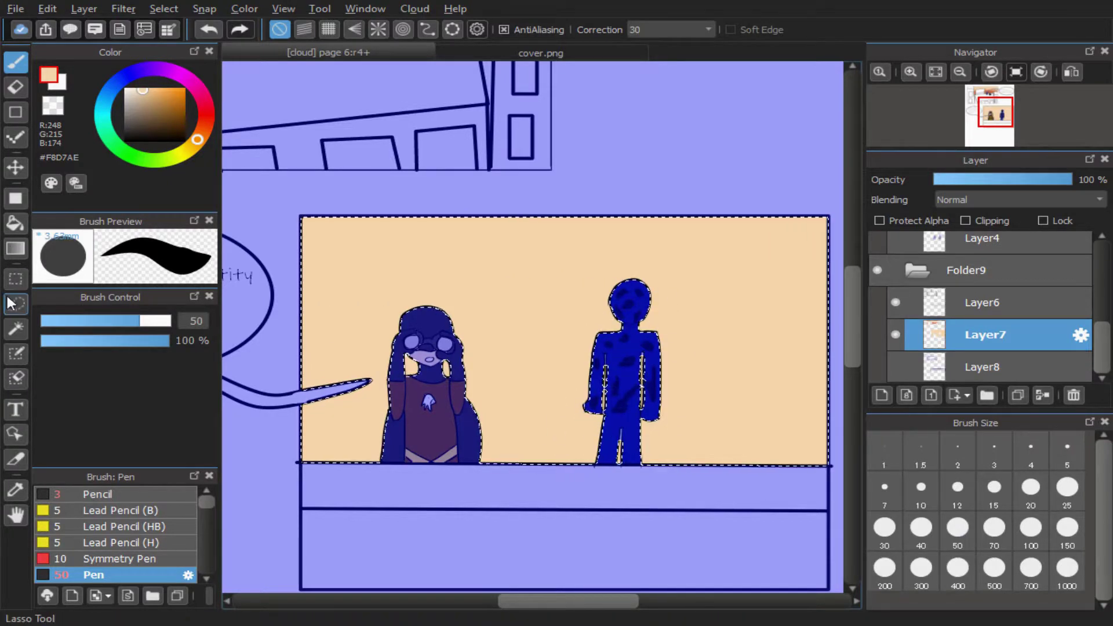
- Sample orange #D96339 from the lower part of the upper panel's sky
{"action": "left_click", "coordinate": [16, 279]}
{"action": "scroll", "coordinate": [415, 322], "scroll_direction": "down", "scroll_amount": 1}
{"action": "scroll", "coordinate": [408, 318], "scroll_direction": "down", "scroll_amount": 2}
{"action": "scroll", "coordinate": [363, 247], "scroll_direction": "up", "scroll_amount": 8}
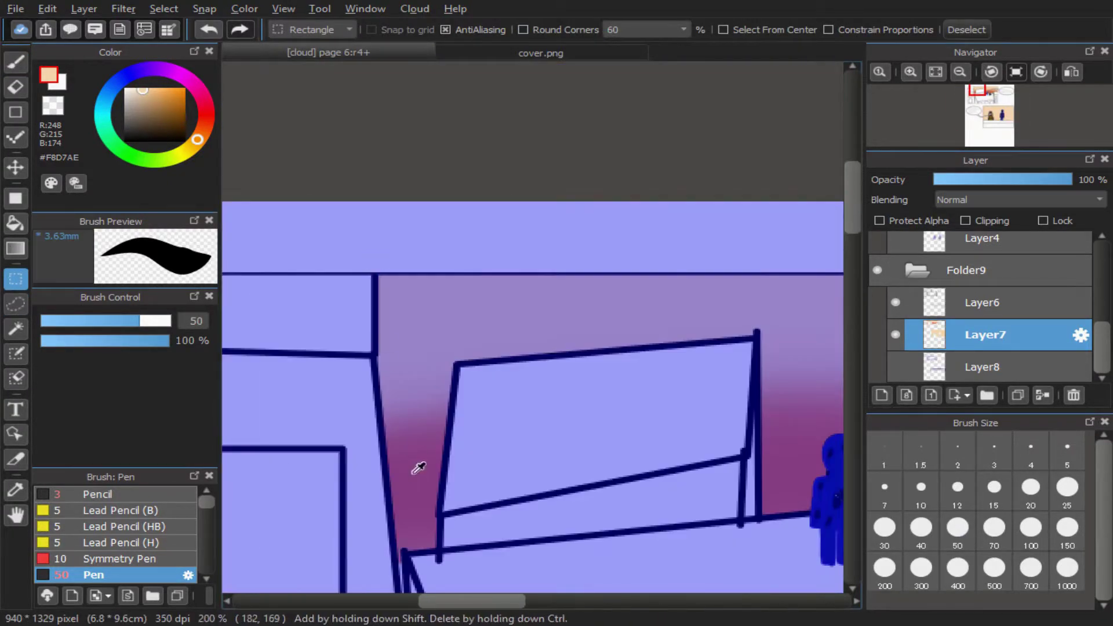
{"action": "right_click", "coordinate": [413, 471]}
{"action": "scroll", "coordinate": [435, 481], "scroll_direction": "down", "scroll_amount": 9}
{"action": "scroll", "coordinate": [468, 537], "scroll_direction": "up", "scroll_amount": 5}
- Airbrush an orange glow along the base of the lower panel's background behind both characters, and clear the selection
{"action": "left_click", "coordinate": [10, 66]}
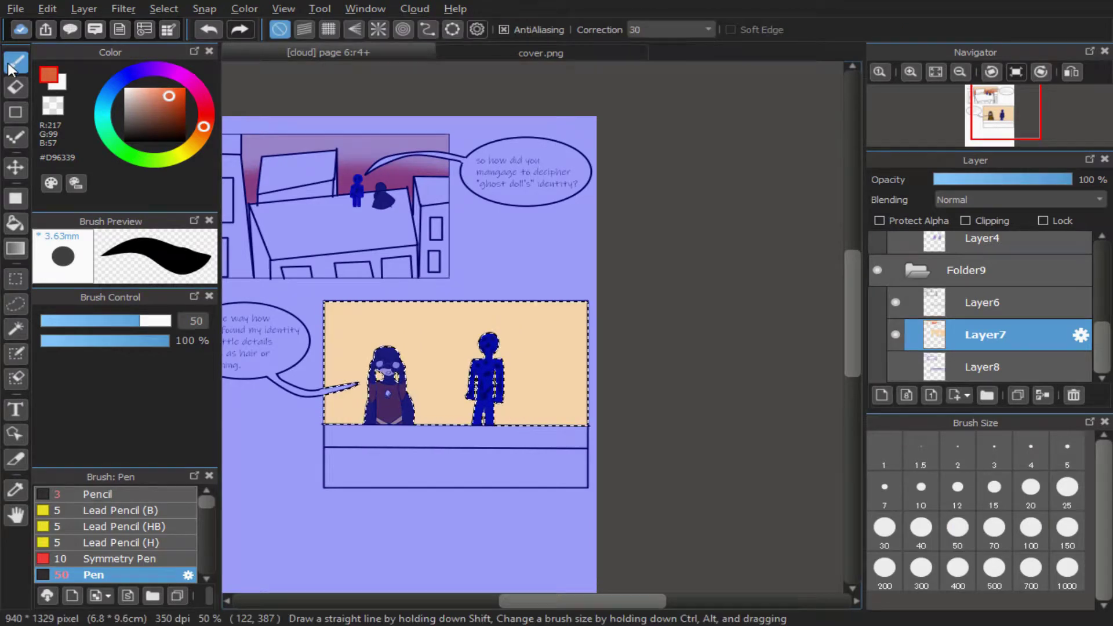
{"action": "scroll", "coordinate": [123, 527], "scroll_direction": "down", "scroll_amount": 5}
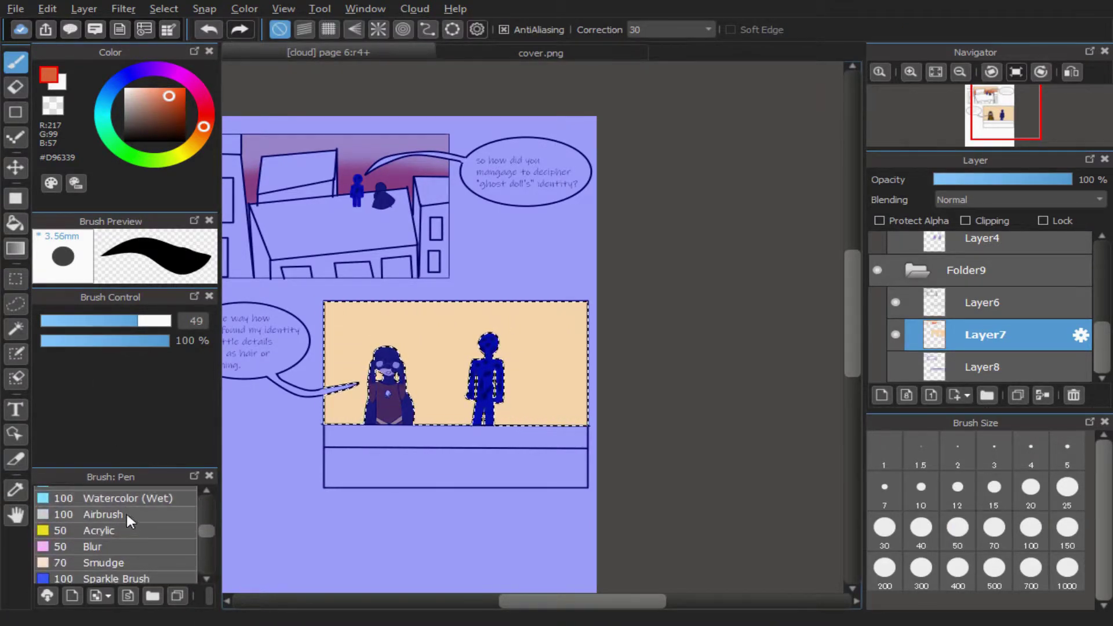
{"action": "left_click", "coordinate": [127, 513]}
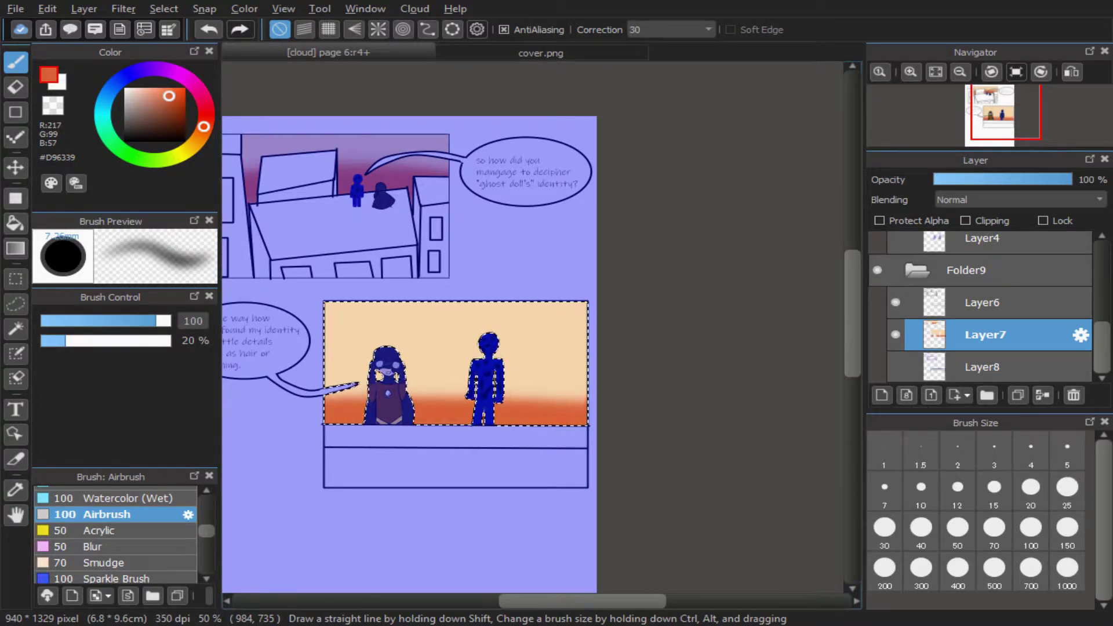
{"action": "left_click", "coordinate": [15, 279]}
{"action": "left_click", "coordinate": [294, 456]}
{"action": "key", "text": "ctrl+d"}
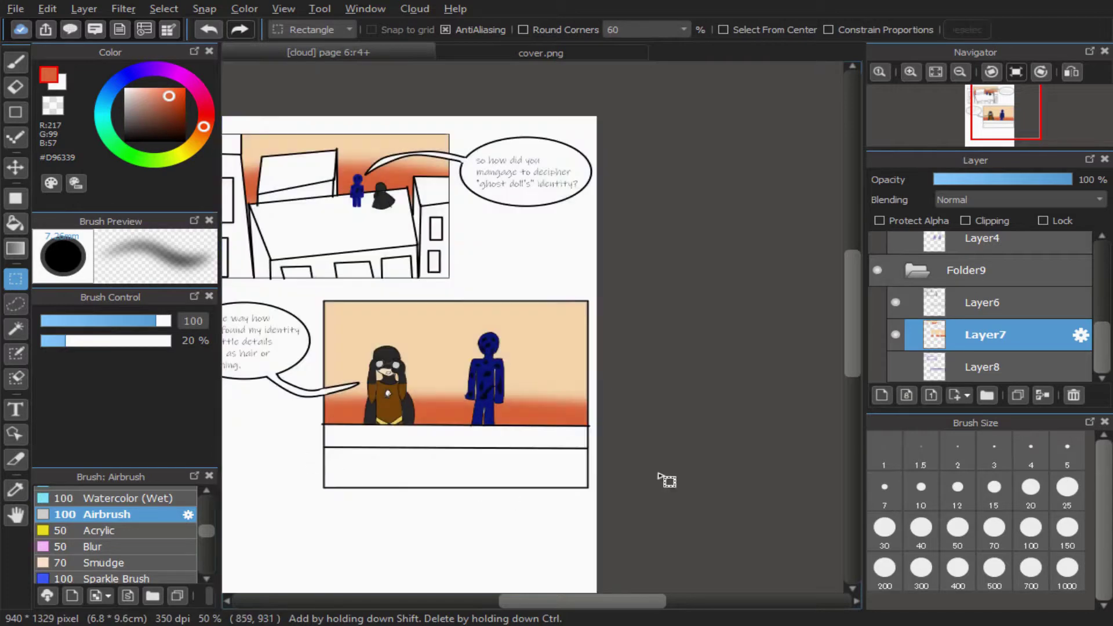
- Set the colour to greyish blue #7A7CAA and fill the wall around the windows of the upper panel's left building
{"action": "scroll", "coordinate": [761, 446], "scroll_direction": "down", "scroll_amount": 4}
{"action": "scroll", "coordinate": [663, 369], "scroll_direction": "up", "scroll_amount": 8}
{"action": "scroll", "coordinate": [615, 469], "scroll_direction": "down", "scroll_amount": 3}
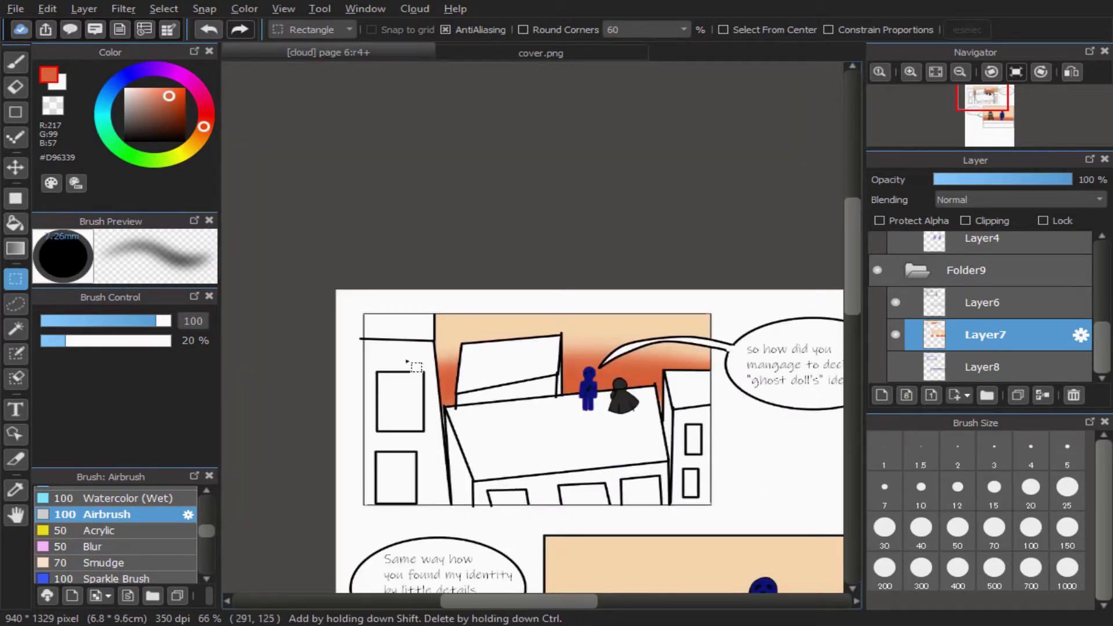
{"action": "left_click_drag", "start_coordinate": [137, 116], "coordinate": [132, 98]}
{"action": "left_click", "coordinate": [126, 76]}
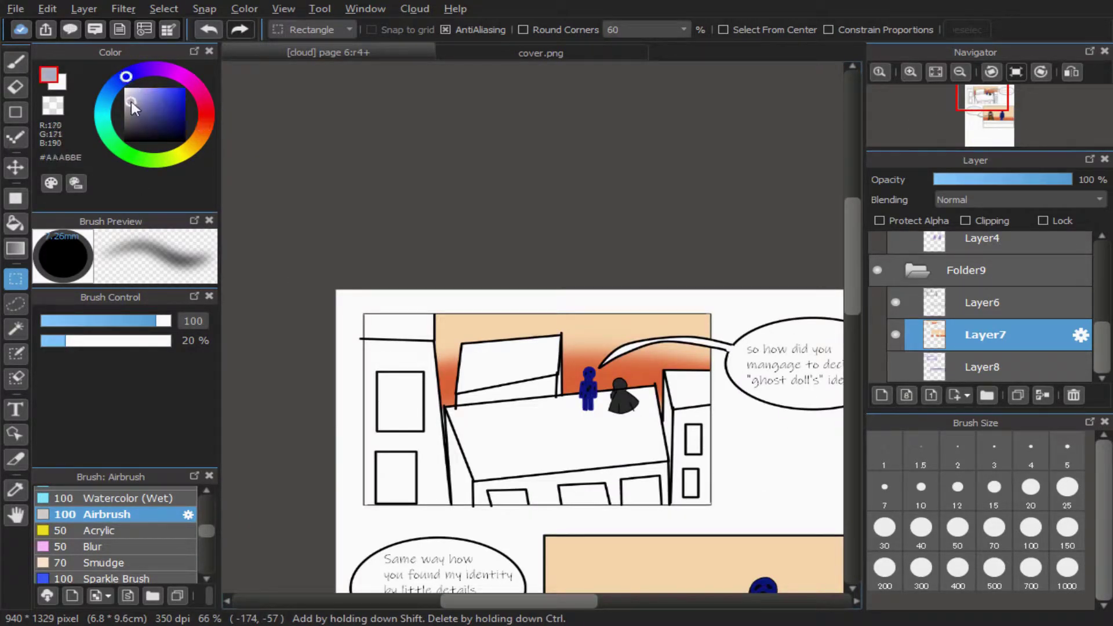
{"action": "left_click", "coordinate": [16, 223]}
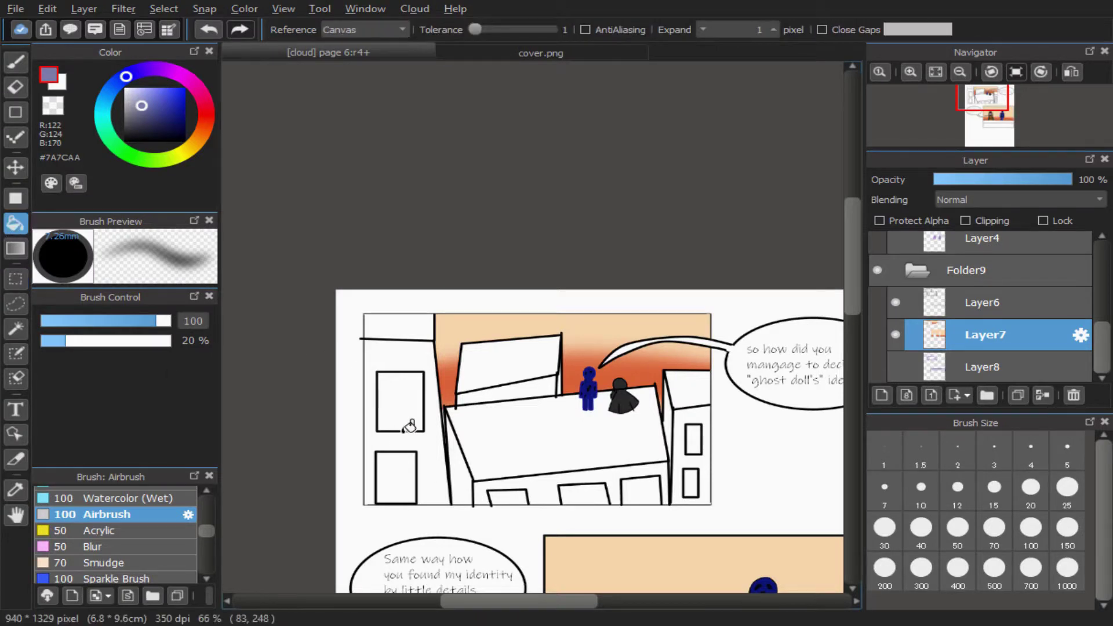
{"action": "left_click", "coordinate": [431, 442]}
- Fill the central building's front wall with #3F4278 and its narrow side wall with #32378C
{"action": "scroll", "coordinate": [431, 442], "scroll_direction": "up", "scroll_amount": 5}
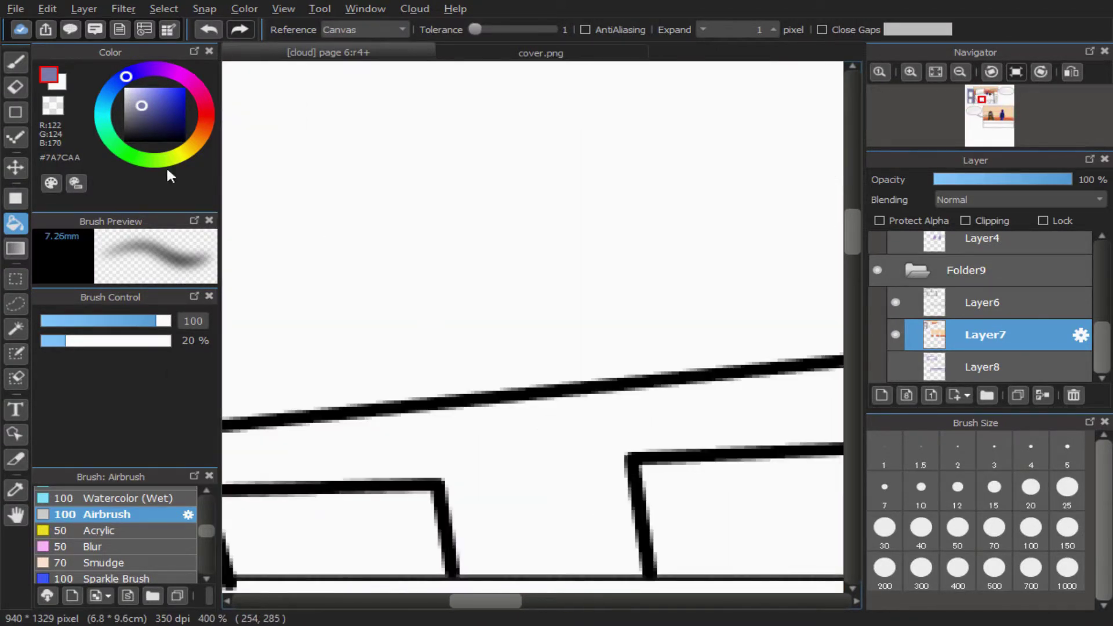
{"action": "left_click", "coordinate": [542, 427]}
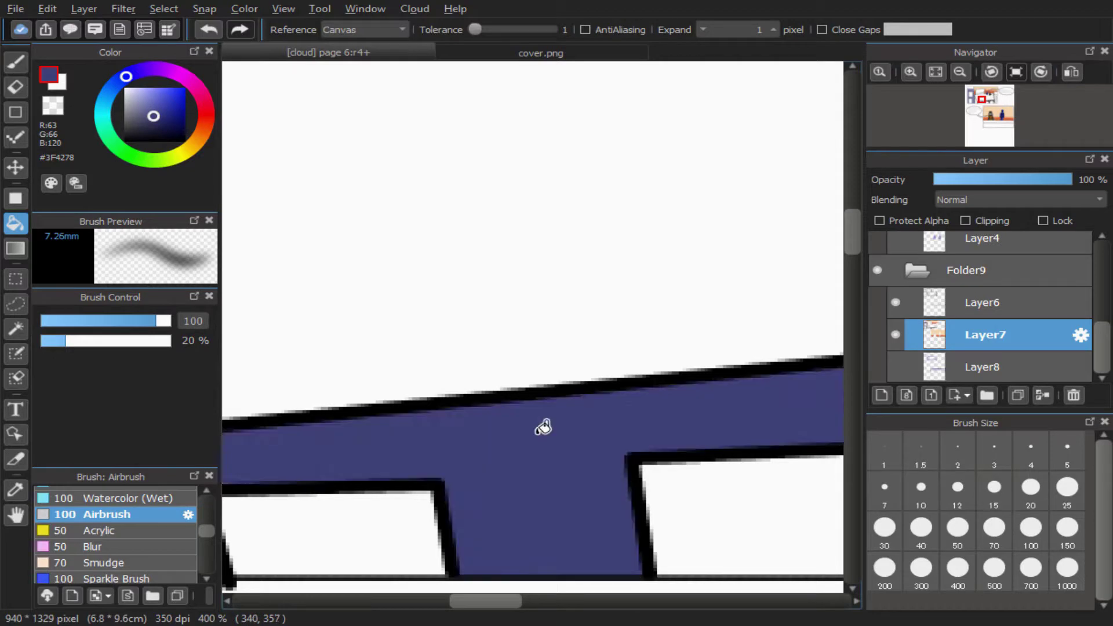
{"action": "scroll", "coordinate": [542, 427], "scroll_direction": "down", "scroll_amount": 3}
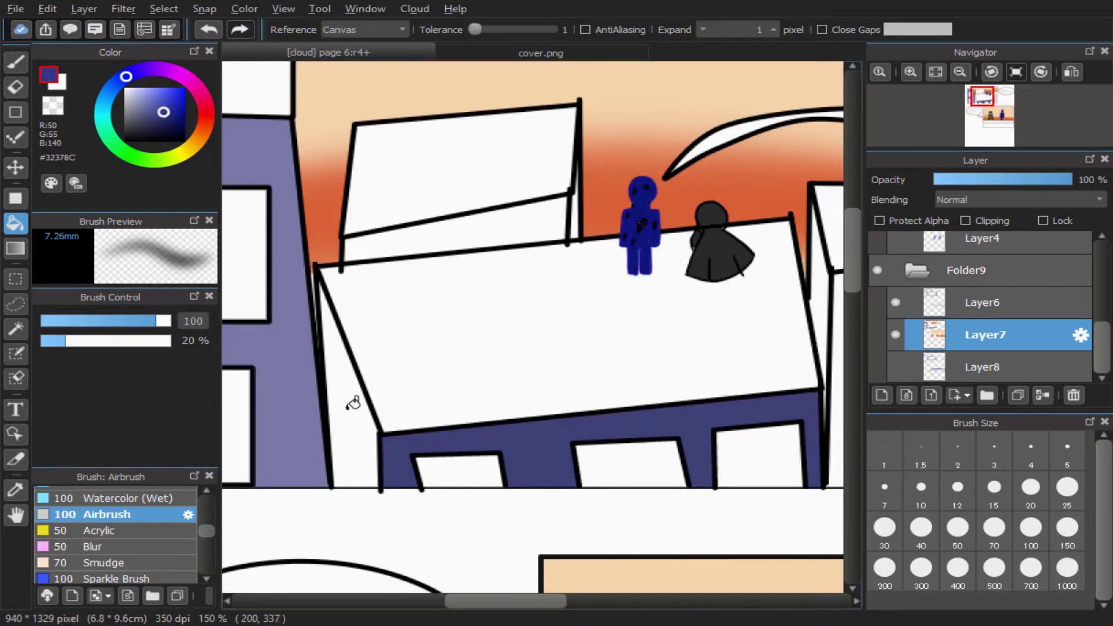
{"action": "left_click", "coordinate": [351, 403]}
{"action": "scroll", "coordinate": [350, 403], "scroll_direction": "down", "scroll_amount": 3}
- Fill the right building's narrow side wall with #121769 and its front wall with #131A8F
{"action": "scroll", "coordinate": [432, 380], "scroll_direction": "up", "scroll_amount": 2}
{"action": "scroll", "coordinate": [475, 320], "scroll_direction": "up", "scroll_amount": 5}
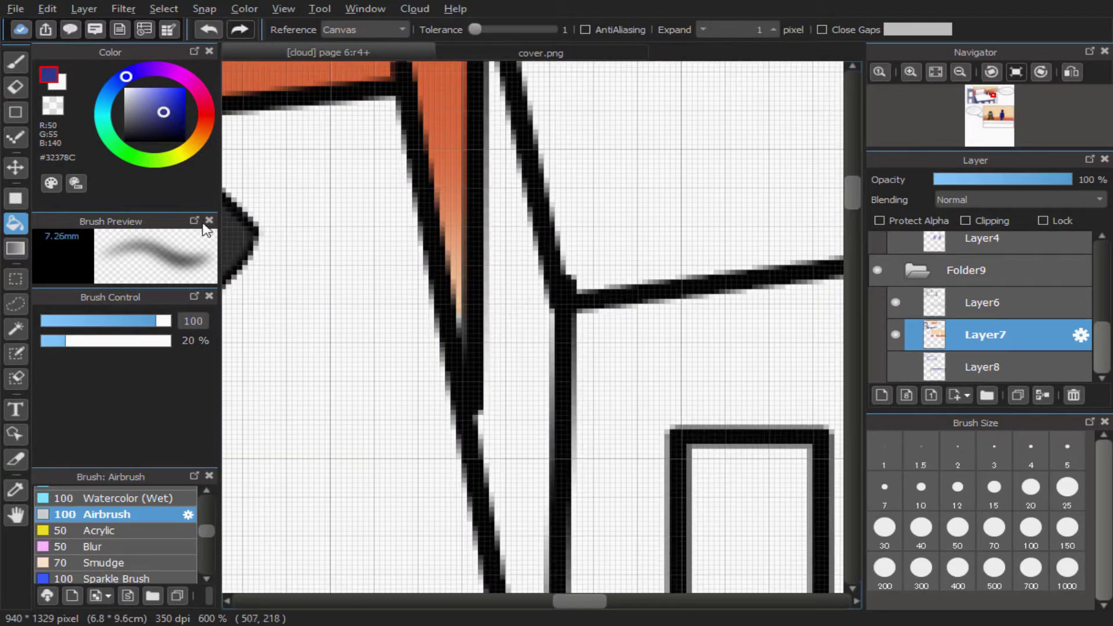
{"action": "left_click", "coordinate": [174, 118]}
{"action": "left_click", "coordinate": [503, 315]}
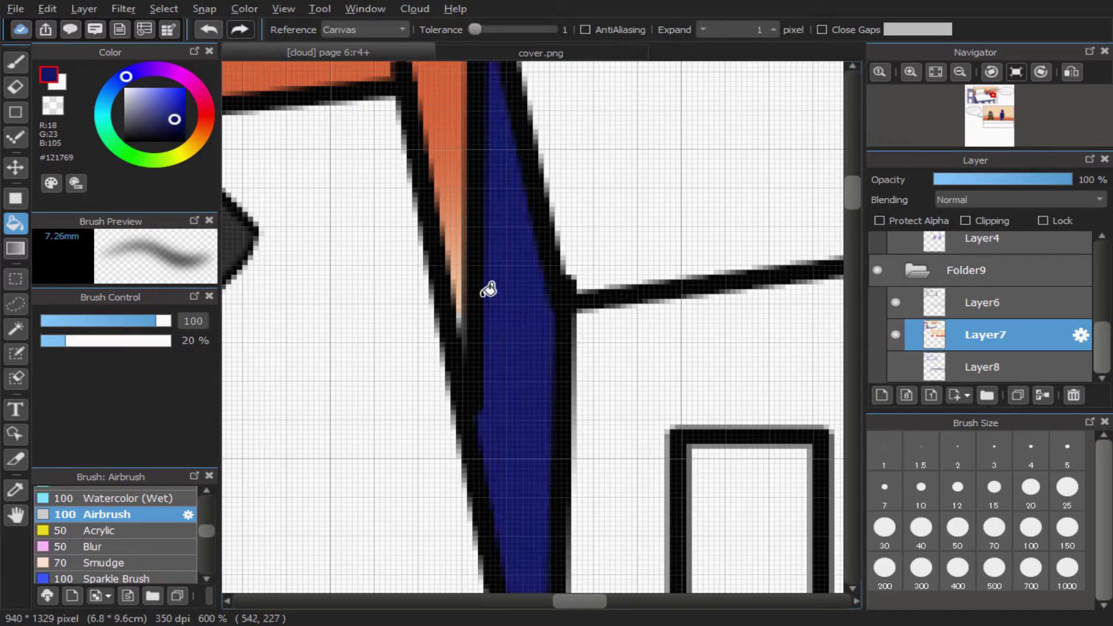
{"action": "left_click", "coordinate": [651, 319]}
{"action": "scroll", "coordinate": [487, 307], "scroll_direction": "down", "scroll_amount": 4}
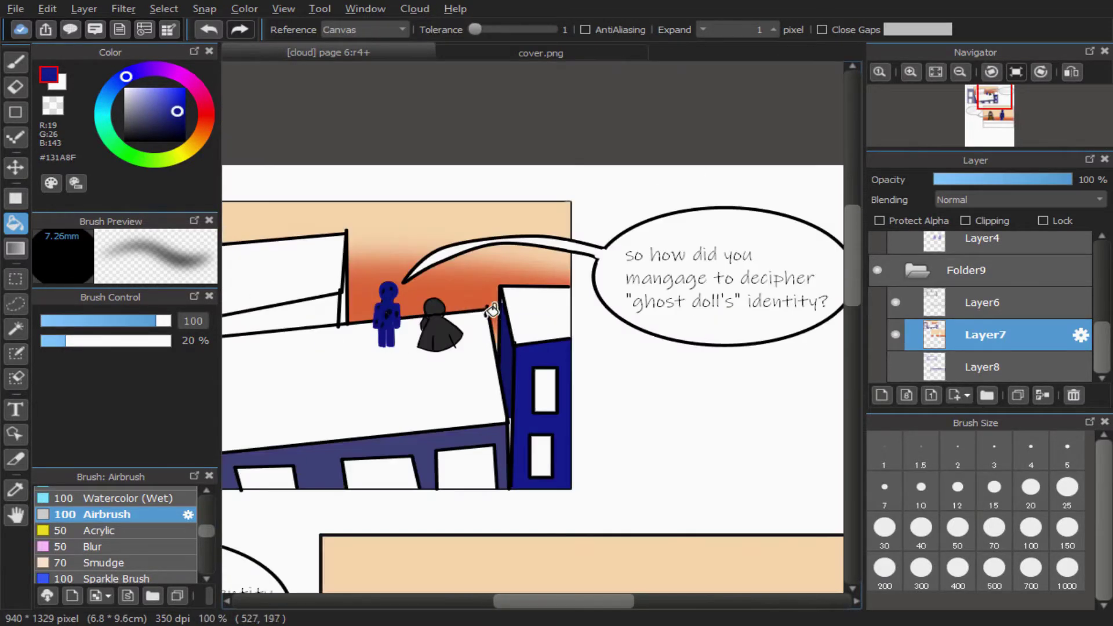
- Sample #3F4278 from the central building's front wall and refill the right building's front wall with it
{"action": "scroll", "coordinate": [510, 540], "scroll_direction": "up", "scroll_amount": 2}
{"action": "scroll", "coordinate": [509, 542], "scroll_direction": "up", "scroll_amount": 1}
{"action": "right_click", "coordinate": [506, 550]}
{"action": "left_click", "coordinate": [652, 496]}
{"action": "scroll", "coordinate": [622, 455], "scroll_direction": "down", "scroll_amount": 3}
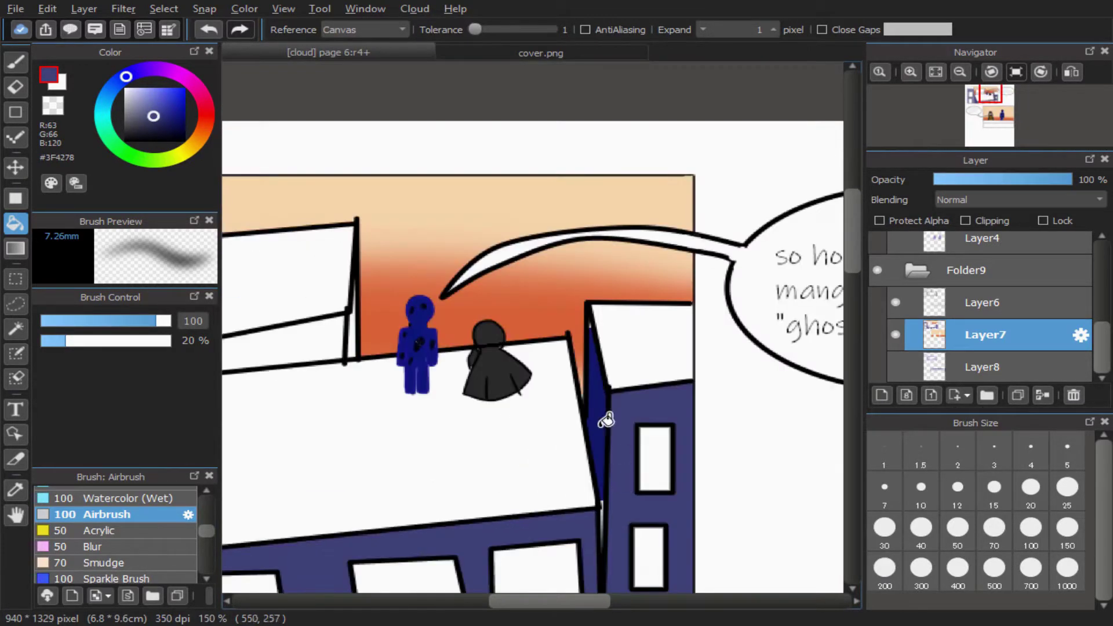
- Refill the right building's narrow side wall in the upper panel with dark blue #17193E
{"action": "scroll", "coordinate": [597, 392], "scroll_direction": "up", "scroll_amount": 3}
{"action": "left_click", "coordinate": [598, 391]}
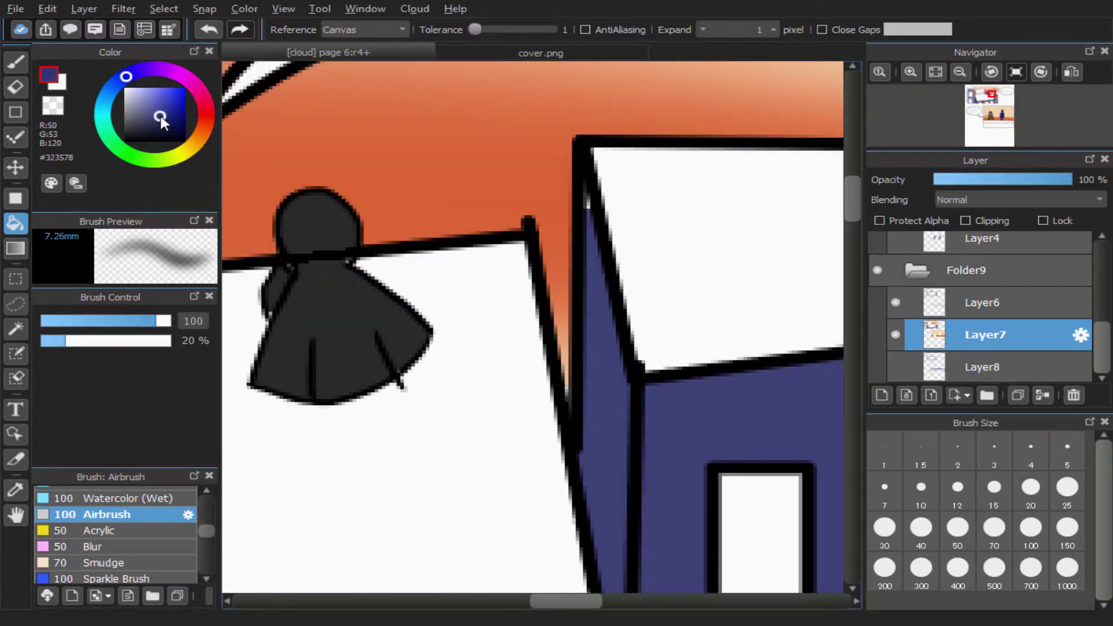
{"action": "scroll", "coordinate": [617, 378], "scroll_direction": "down", "scroll_amount": 3}
{"action": "scroll", "coordinate": [475, 368], "scroll_direction": "up", "scroll_amount": 3}
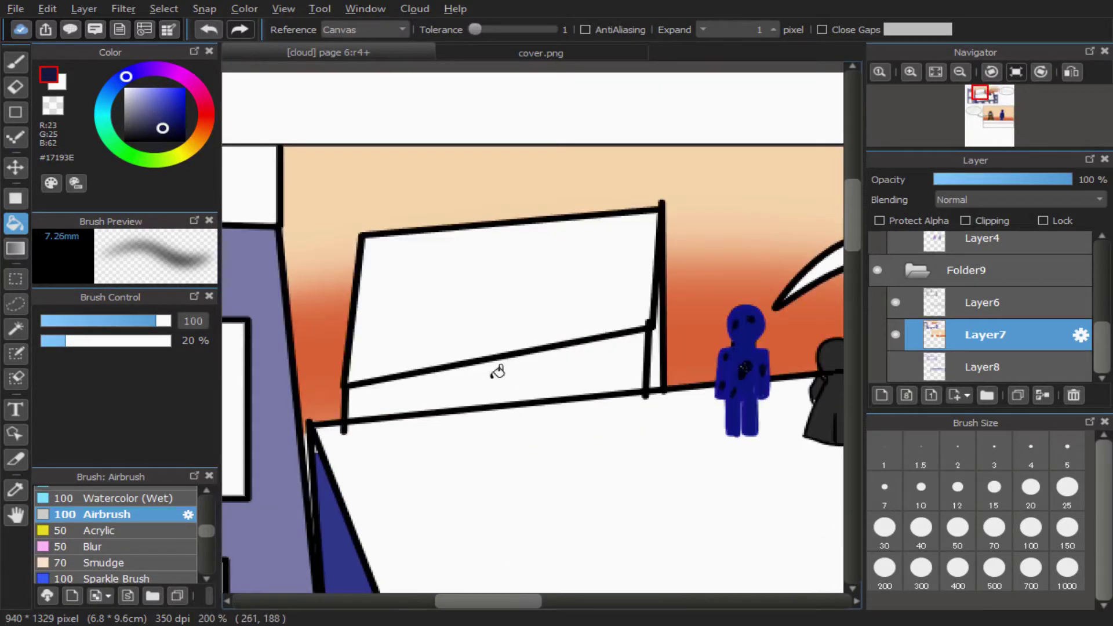
{"action": "scroll", "coordinate": [561, 366], "scroll_direction": "up", "scroll_amount": 2}
{"action": "scroll", "coordinate": [518, 361], "scroll_direction": "down", "scroll_amount": 2}
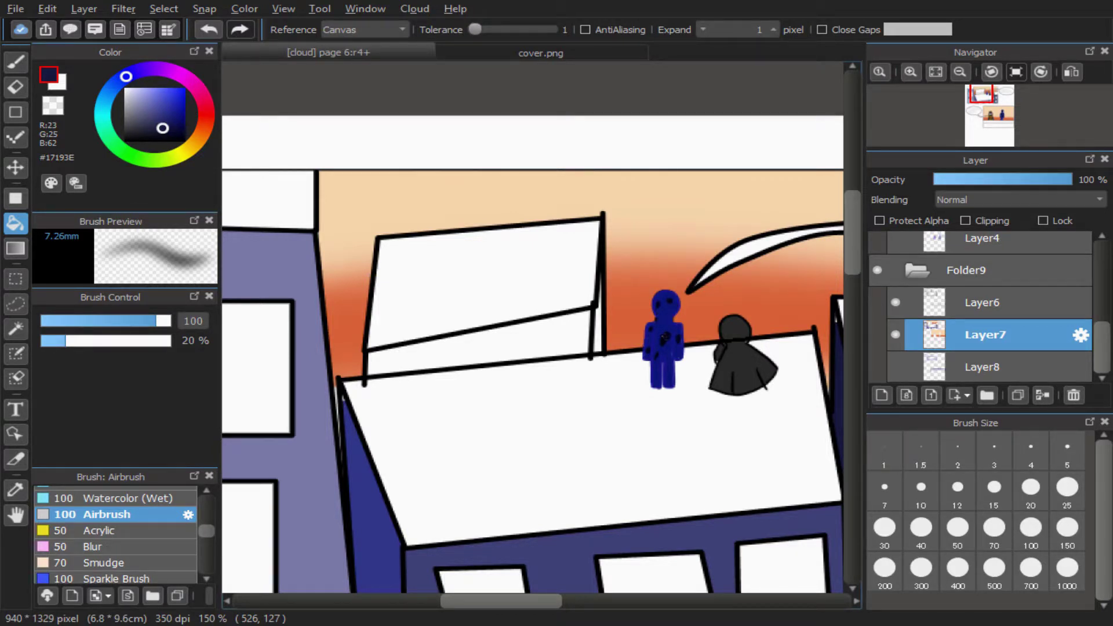
{"action": "scroll", "coordinate": [435, 351], "scroll_direction": "down", "scroll_amount": 3}
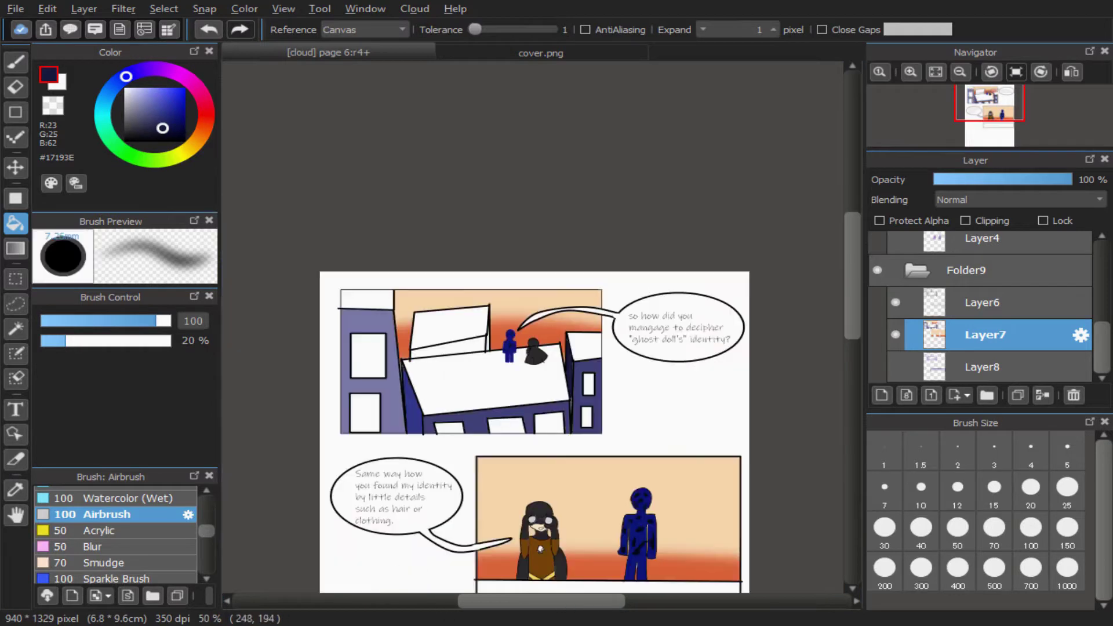
{"action": "scroll", "coordinate": [435, 351], "scroll_direction": "up", "scroll_amount": 3}
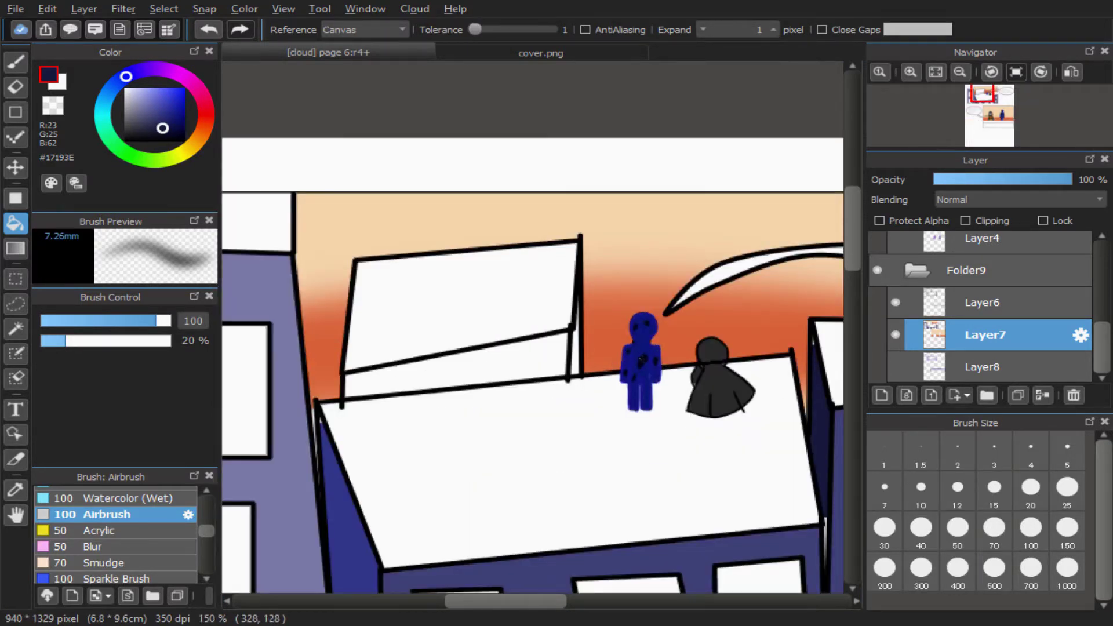
- Try filling the central building's roof with blue #181D7C and undo the fill
{"action": "left_click", "coordinate": [172, 114]}
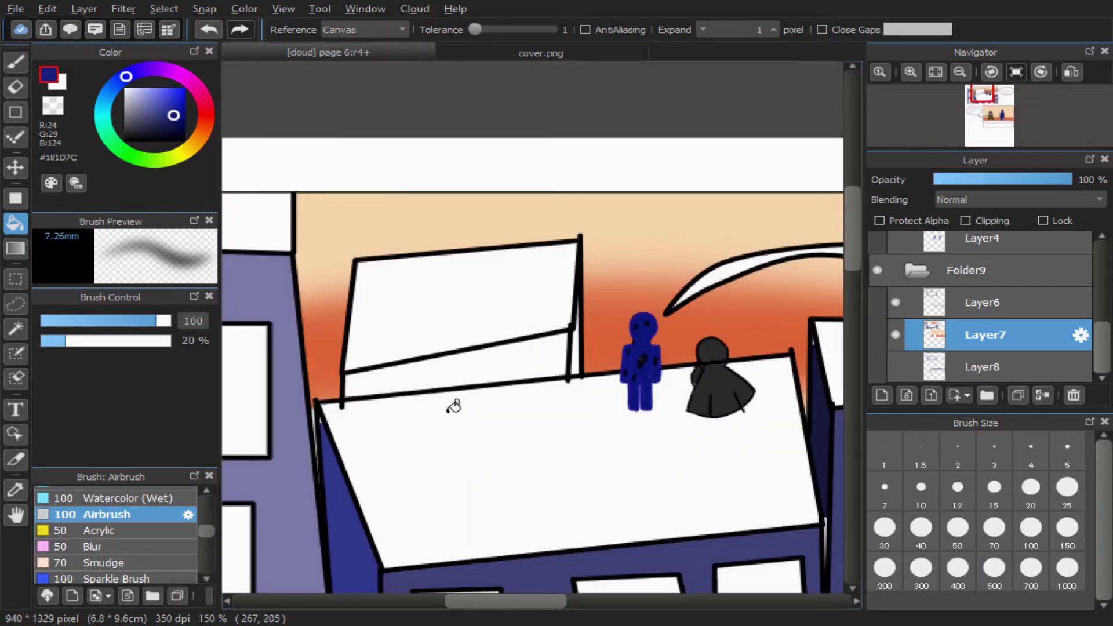
{"action": "left_click", "coordinate": [451, 401]}
{"action": "scroll", "coordinate": [510, 390], "scroll_direction": "up", "scroll_amount": 3}
{"action": "scroll", "coordinate": [666, 385], "scroll_direction": "down", "scroll_amount": 2}
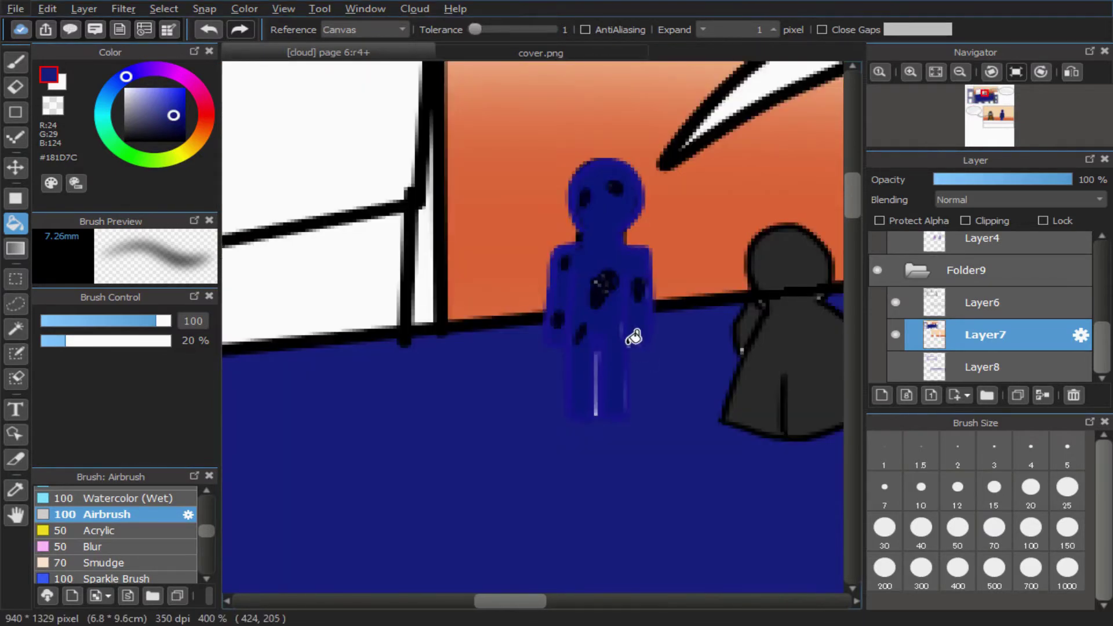
{"action": "key", "text": "ctrl+z"}
- Set the colour to near-black #14151C and fill the central building's roof with it
{"action": "left_click", "coordinate": [140, 135]}
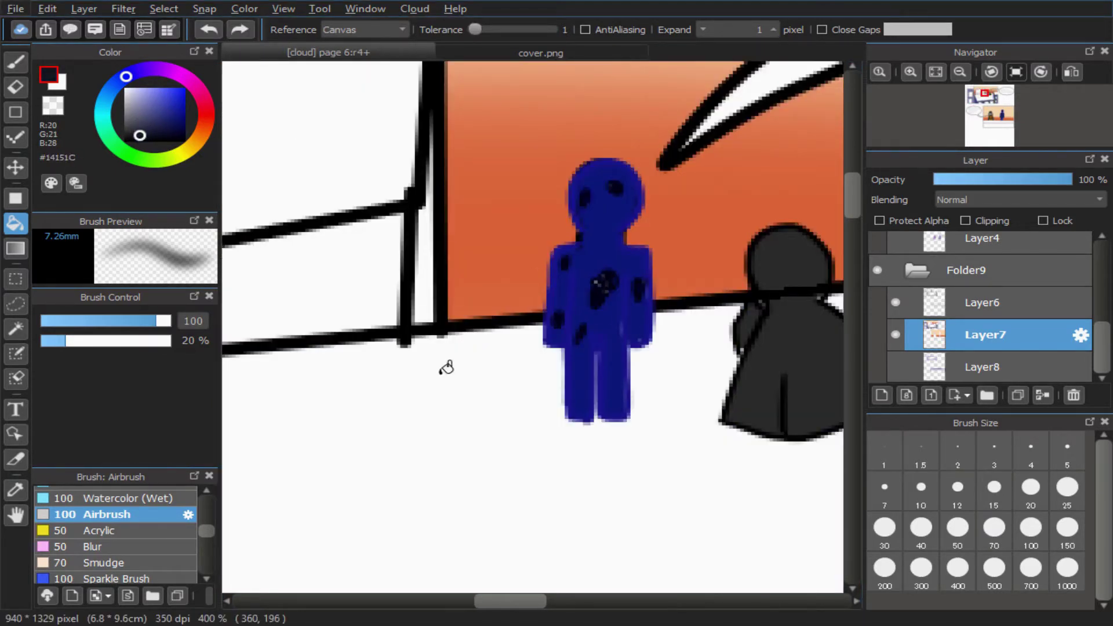
{"action": "left_click", "coordinate": [427, 348]}
{"action": "scroll", "coordinate": [561, 392], "scroll_direction": "down", "scroll_amount": 2}
{"action": "scroll", "coordinate": [661, 365], "scroll_direction": "up", "scroll_amount": 5}
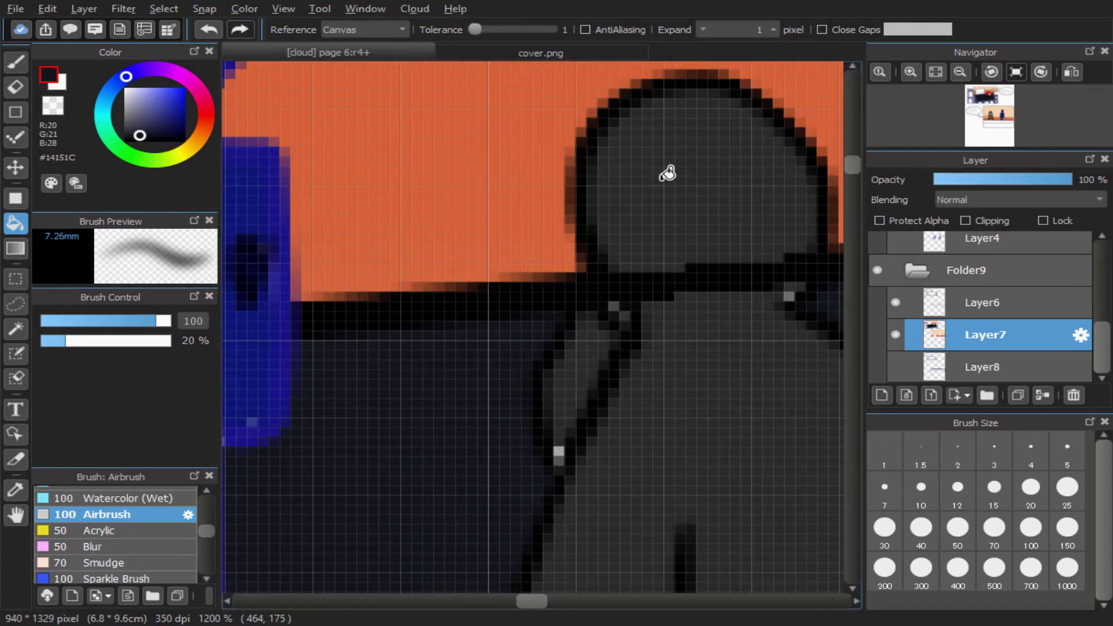
- Sample the caped figure's #2B2B2B and paint over the roof line crossing its neck on Layer10 with the size 12 Pen
{"action": "right_click", "coordinate": [663, 177]}
{"action": "scroll", "coordinate": [661, 183], "scroll_direction": "down", "scroll_amount": 3}
{"action": "scroll", "coordinate": [738, 197], "scroll_direction": "up", "scroll_amount": 2}
{"action": "scroll", "coordinate": [954, 290], "scroll_direction": "up", "scroll_amount": 3}
{"action": "left_click", "coordinate": [964, 303]}
{"action": "scroll", "coordinate": [916, 287], "scroll_direction": "up", "scroll_amount": 1}
{"action": "left_click", "coordinate": [15, 60]}
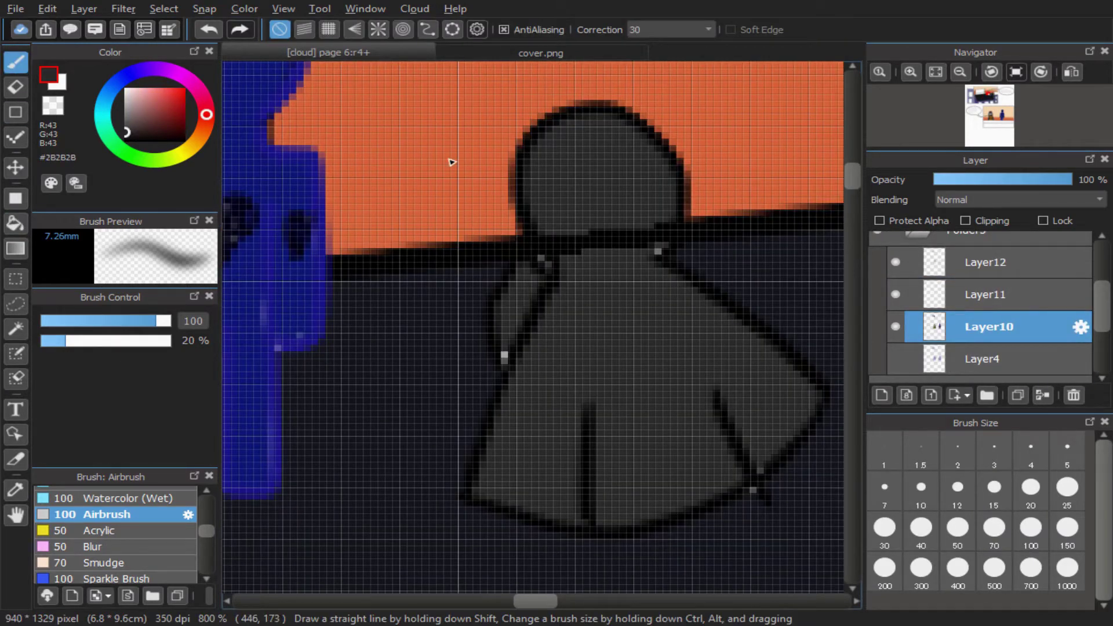
{"action": "scroll", "coordinate": [110, 528], "scroll_direction": "up", "scroll_amount": 3}
{"action": "left_click", "coordinate": [93, 563]}
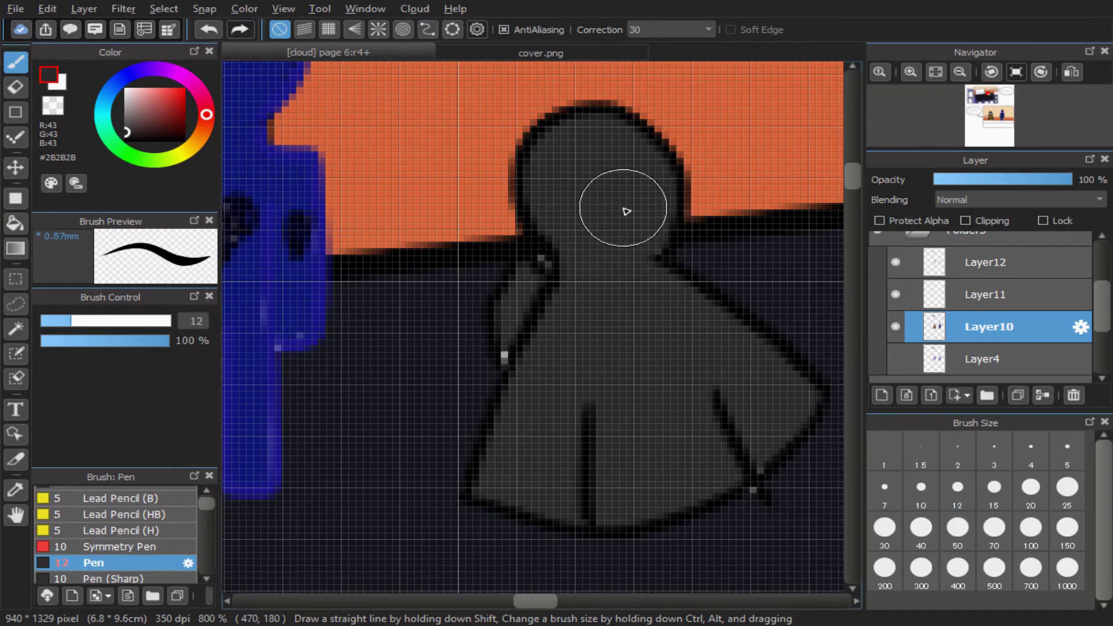
{"action": "scroll", "coordinate": [626, 211], "scroll_direction": "down", "scroll_amount": 5}
{"action": "scroll", "coordinate": [434, 327], "scroll_direction": "up", "scroll_amount": 2}
- Sample #14151C from the central roof and fill the left building's top and the rooftop structure's sloped face with it
{"action": "right_click", "coordinate": [438, 348]}
{"action": "left_click", "coordinate": [16, 224]}
{"action": "scroll", "coordinate": [374, 290], "scroll_direction": "down", "scroll_amount": 3}
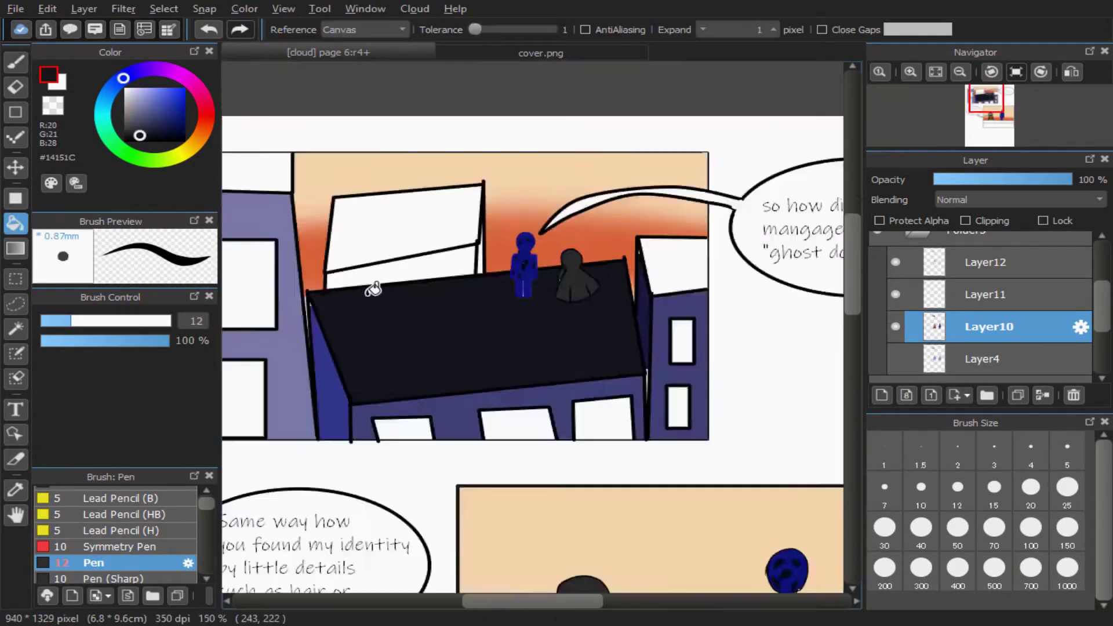
{"action": "scroll", "coordinate": [278, 151], "scroll_direction": "up", "scroll_amount": 2}
{"action": "left_click", "coordinate": [365, 321]}
{"action": "scroll", "coordinate": [652, 410], "scroll_direction": "down", "scroll_amount": 4}
{"action": "scroll", "coordinate": [652, 410], "scroll_direction": "up", "scroll_amount": 4}
{"action": "left_click", "coordinate": [648, 408]}
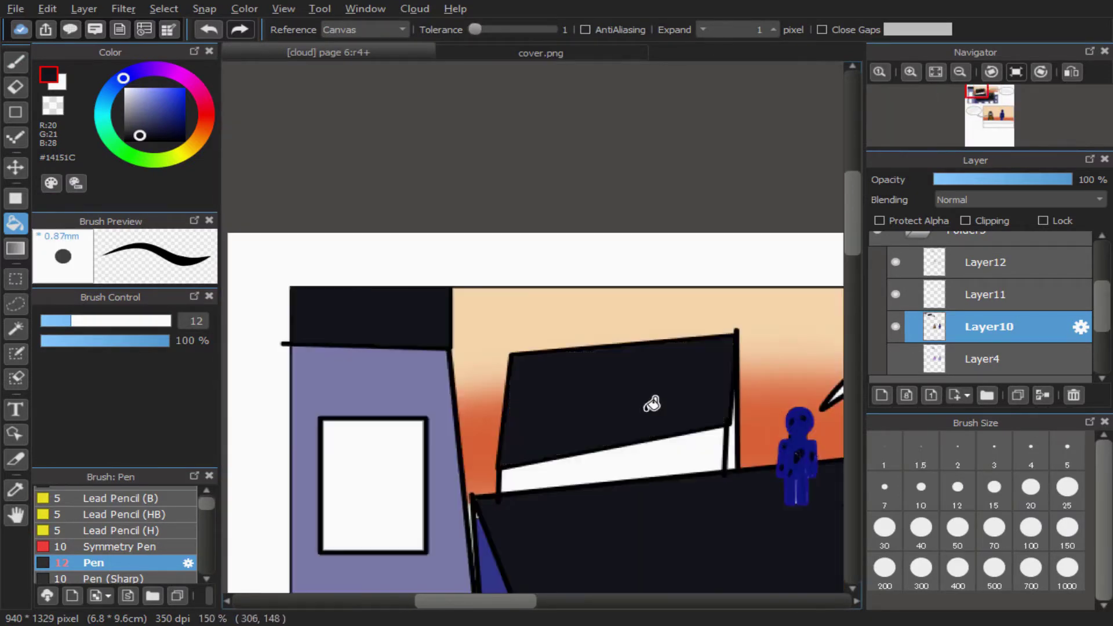
{"action": "scroll", "coordinate": [652, 411], "scroll_direction": "down", "scroll_amount": 3}
{"action": "scroll", "coordinate": [818, 429], "scroll_direction": "up", "scroll_amount": 3}
{"action": "left_click", "coordinate": [831, 443]}
- Try a fill with greyish blue #555874, and undo it together with the recent roof fills and neck retouching
{"action": "scroll", "coordinate": [490, 407], "scroll_direction": "up", "scroll_amount": 2}
{"action": "left_click_drag", "start_coordinate": [141, 129], "coordinate": [140, 116]}
{"action": "left_click", "coordinate": [383, 314]}
{"action": "scroll", "coordinate": [384, 313], "scroll_direction": "down", "scroll_amount": 2}
{"action": "key", "text": "ctrl+z"}
{"action": "scroll", "coordinate": [631, 321], "scroll_direction": "down", "scroll_amount": 1}
{"action": "key", "text": "ctrl+z"}
{"action": "key", "text": "ctrl+z"}
{"action": "key", "text": "ctrl+z"}
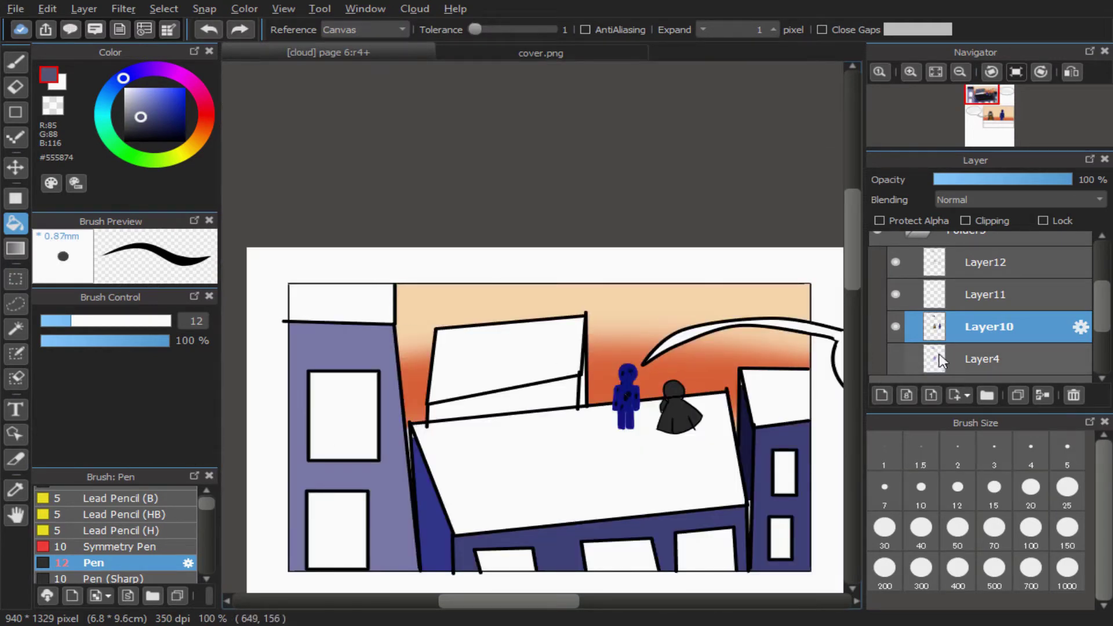
- Select Layer7, set the colour to #363A55 and fill the central building's roof
{"action": "scroll", "coordinate": [960, 340], "scroll_direction": "down", "scroll_amount": 3}
{"action": "left_click", "coordinate": [964, 348]}
{"action": "left_click", "coordinate": [146, 123]}
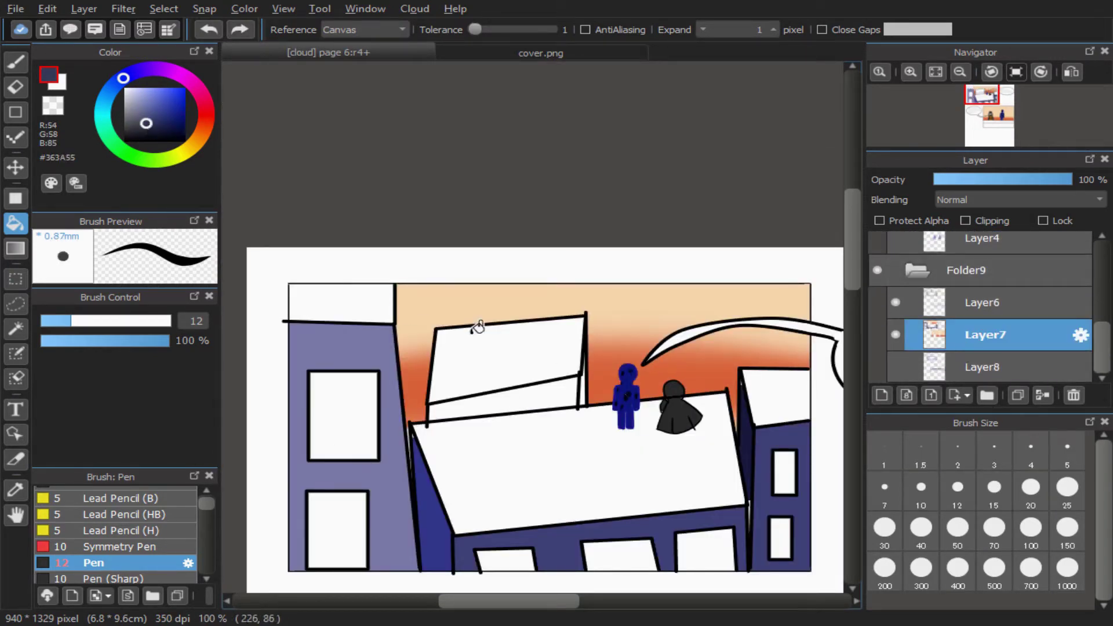
{"action": "left_click", "coordinate": [521, 431]}
{"action": "scroll", "coordinate": [664, 408], "scroll_direction": "up", "scroll_amount": 5}
{"action": "scroll", "coordinate": [666, 435], "scroll_direction": "down", "scroll_amount": 5}
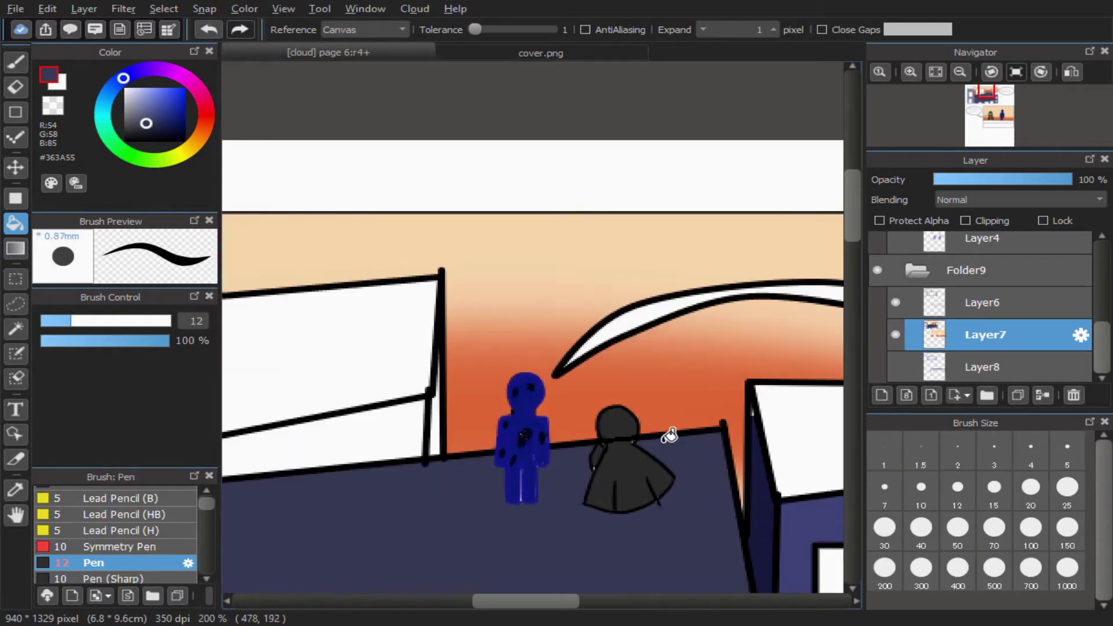
- On Layer10, sample the caped figure's #2B2B2B and paint over the roof line crossing its neck with the Pen
{"action": "scroll", "coordinate": [713, 378], "scroll_direction": "up", "scroll_amount": 6}
{"action": "scroll", "coordinate": [984, 308], "scroll_direction": "up", "scroll_amount": 2}
{"action": "scroll", "coordinate": [965, 291], "scroll_direction": "up", "scroll_amount": 1}
{"action": "left_click", "coordinate": [974, 325]}
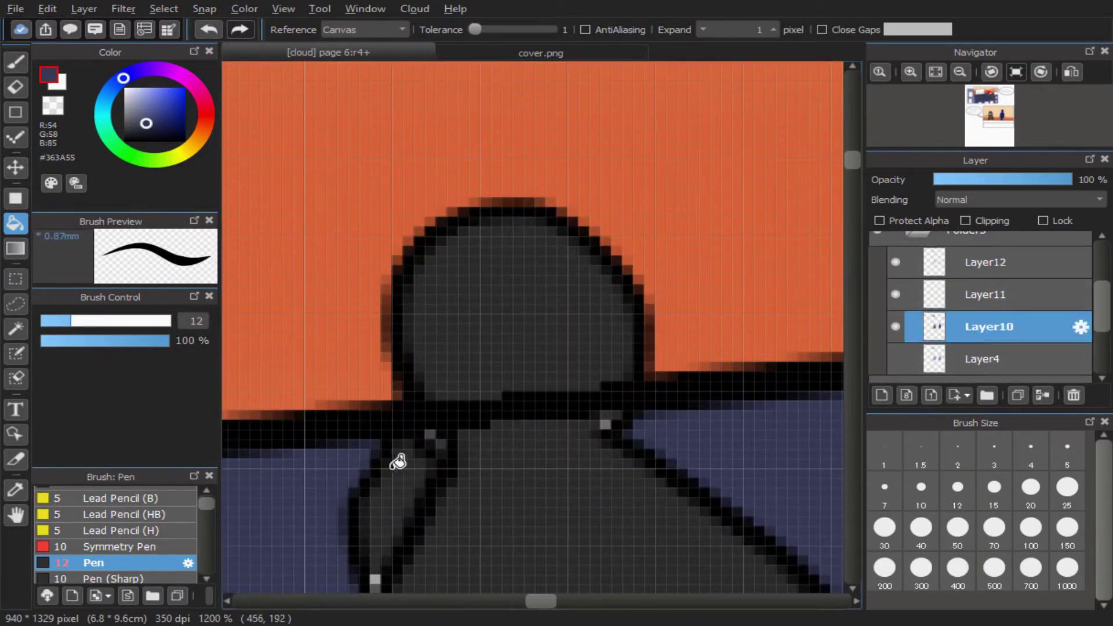
{"action": "left_click", "coordinate": [546, 495], "text": "alt"}
{"action": "left_click", "coordinate": [14, 61]}
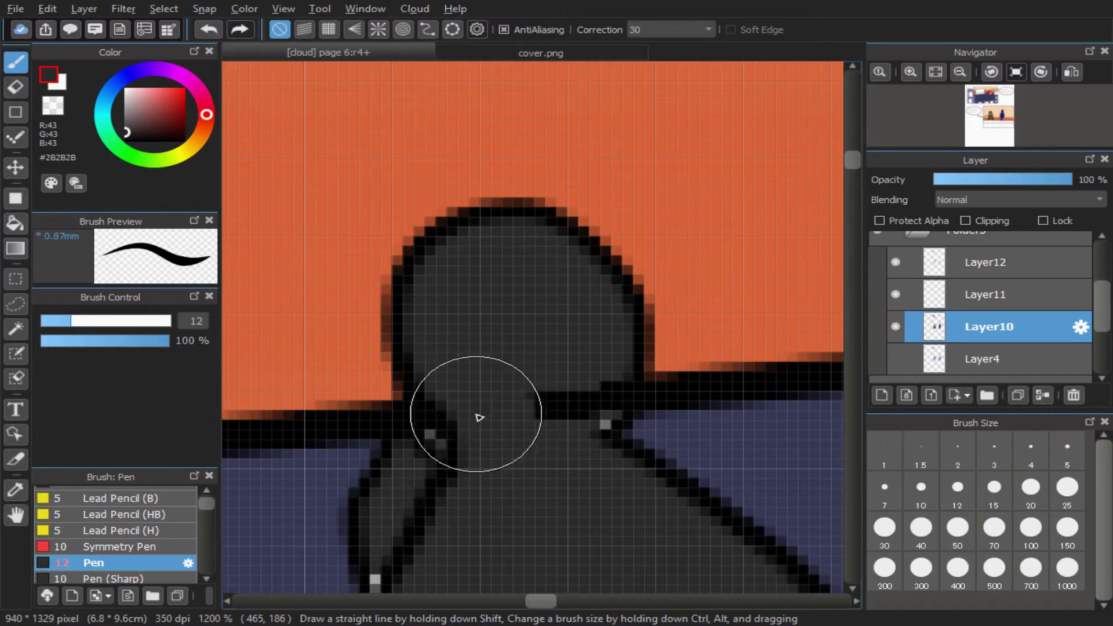
{"action": "scroll", "coordinate": [589, 467], "scroll_direction": "down", "scroll_amount": 6}
{"action": "scroll", "coordinate": [590, 466], "scroll_direction": "up", "scroll_amount": 3}
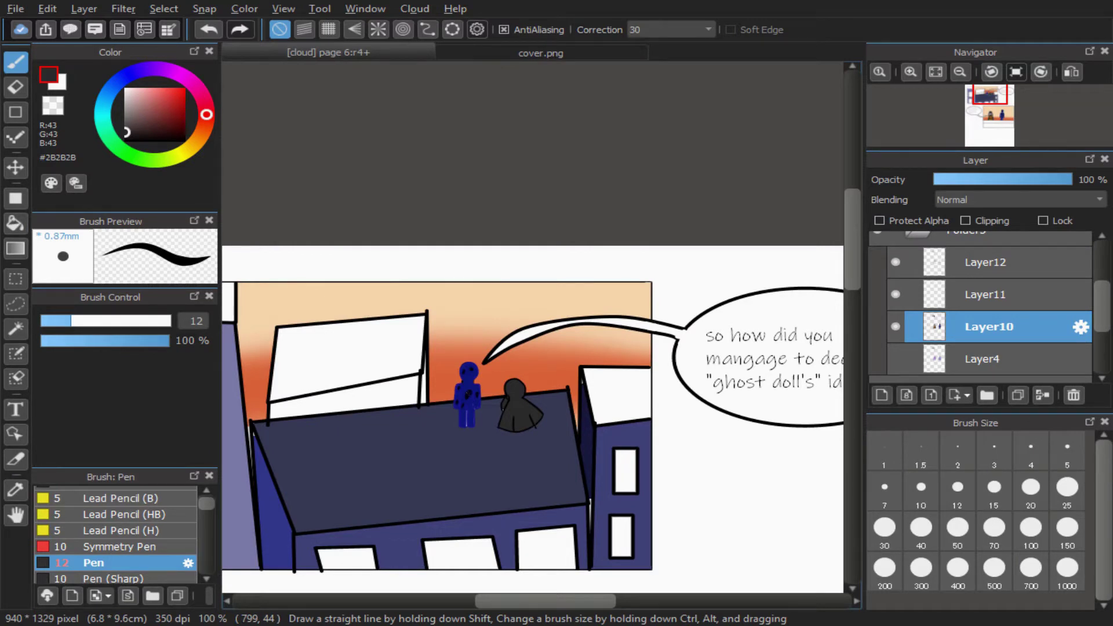
- Set the colour to a darker shade of the central roof, #1A1C2F, and fill the right building's roof and left building's top
{"action": "right_click", "coordinate": [394, 477]}
{"action": "left_click_drag", "start_coordinate": [152, 128], "coordinate": [151, 131]}
{"action": "left_click", "coordinate": [19, 223]}
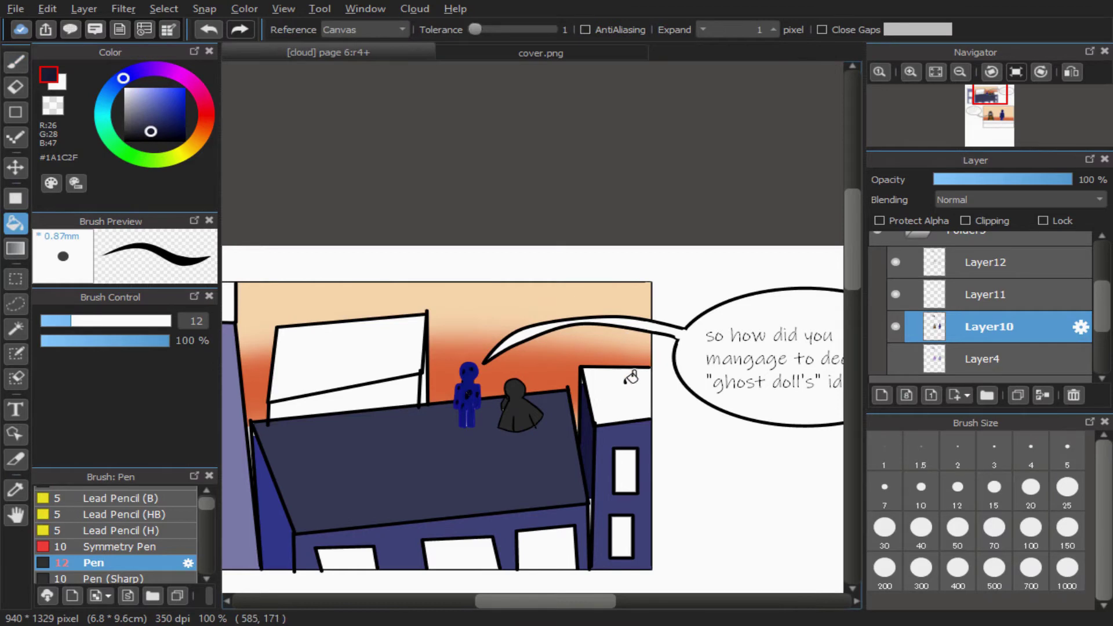
{"action": "left_click", "coordinate": [625, 383]}
{"action": "scroll", "coordinate": [603, 383], "scroll_direction": "down", "scroll_amount": 2}
{"action": "scroll", "coordinate": [505, 315], "scroll_direction": "up", "scroll_amount": 3}
{"action": "left_click", "coordinate": [428, 273]}
- Set the colour to #6571C2 and fill the rooftop structure's sloped face with it on Layer7
{"action": "left_click_drag", "start_coordinate": [150, 132], "coordinate": [153, 101]}
{"action": "left_click", "coordinate": [653, 356]}
{"action": "scroll", "coordinate": [784, 400], "scroll_direction": "up", "scroll_amount": 1}
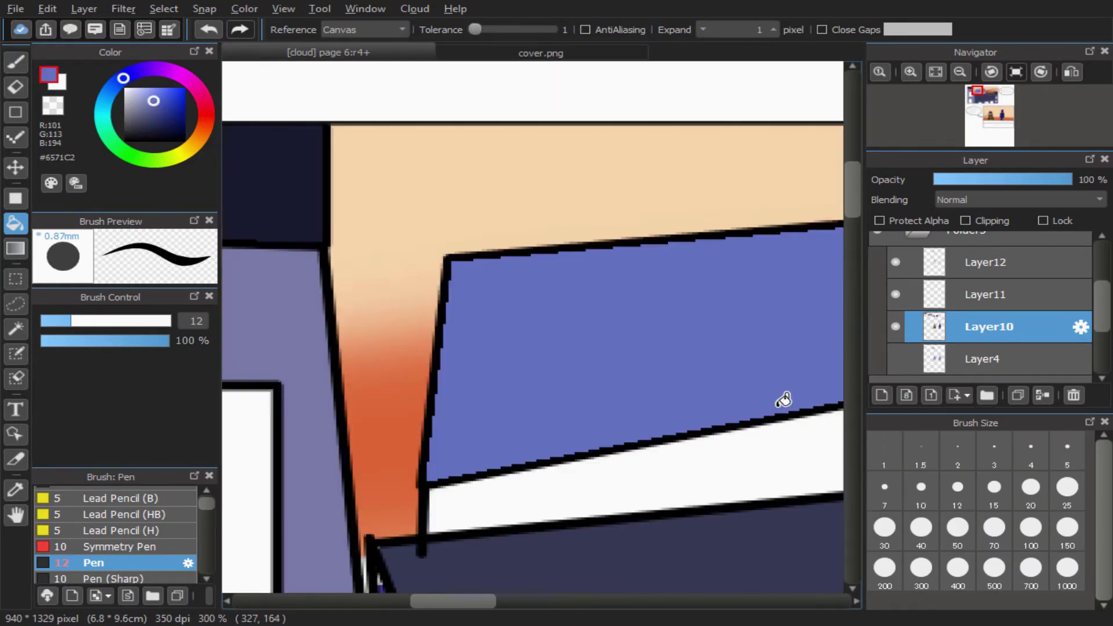
{"action": "scroll", "coordinate": [803, 348], "scroll_direction": "down", "scroll_amount": 8}
{"action": "scroll", "coordinate": [1013, 359], "scroll_direction": "down", "scroll_amount": 3}
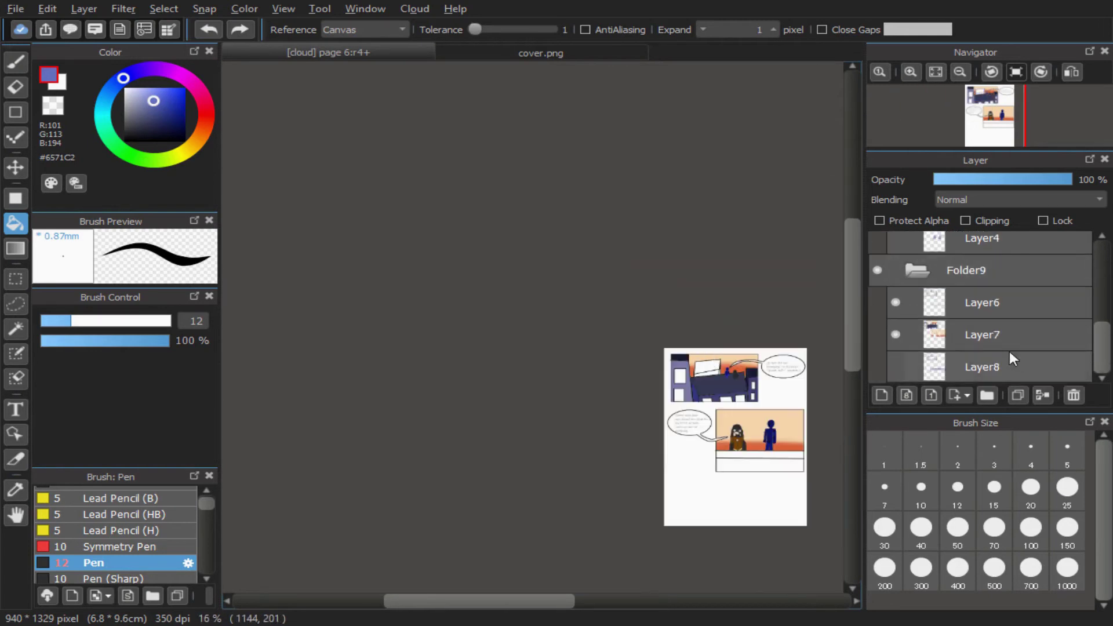
{"action": "left_click", "coordinate": [1006, 343]}
{"action": "scroll", "coordinate": [793, 360], "scroll_direction": "up", "scroll_amount": 7}
{"action": "left_click", "coordinate": [464, 318]}
- Fill the rooftop structure's lower front wall with dark blue #282F65
{"action": "scroll", "coordinate": [590, 342], "scroll_direction": "up", "scroll_amount": 3}
{"action": "scroll", "coordinate": [603, 490], "scroll_direction": "down", "scroll_amount": 3}
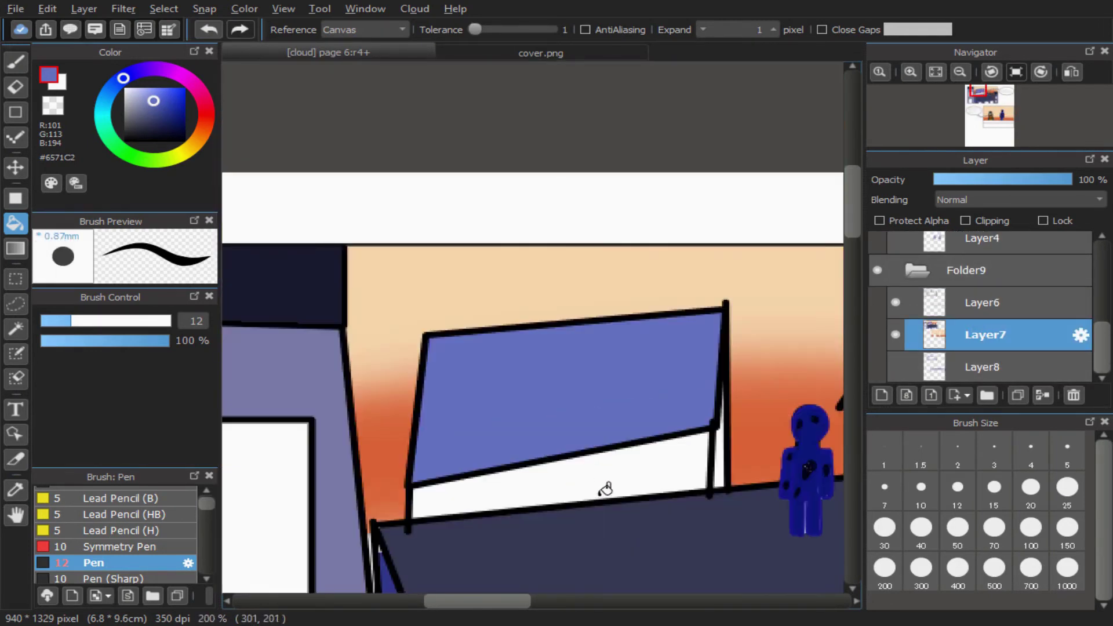
{"action": "scroll", "coordinate": [606, 490], "scroll_direction": "up", "scroll_amount": 3}
{"action": "left_click", "coordinate": [161, 120]}
{"action": "left_click", "coordinate": [623, 477]}
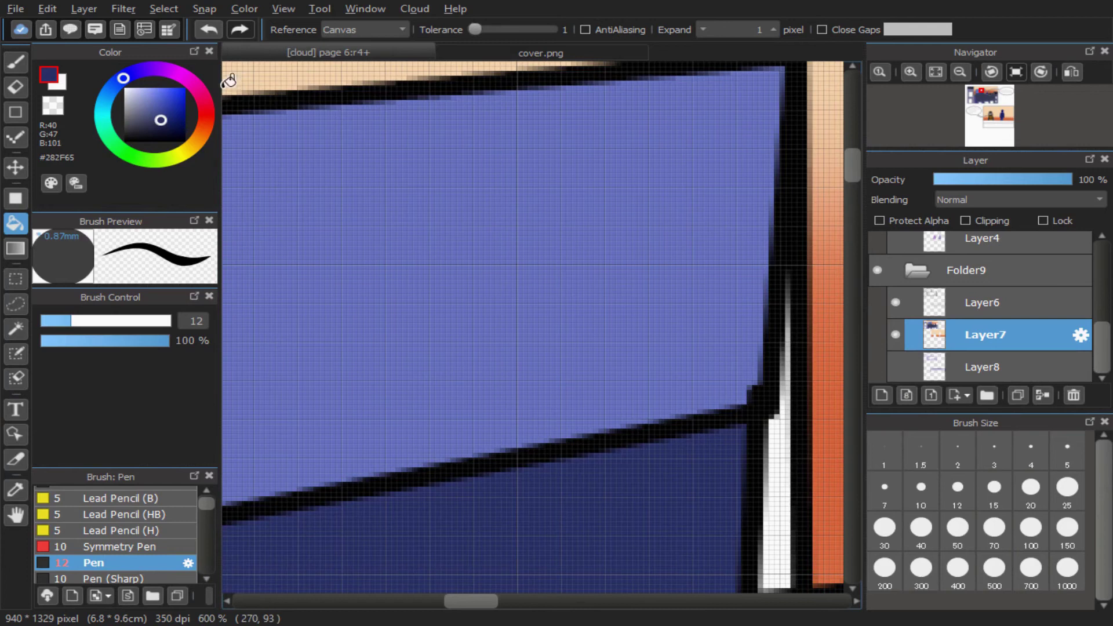
- Fill the rooftop structure's narrow side with #151F6D and paint over its remaining white gap with the Pen
{"action": "left_click", "coordinate": [778, 464]}
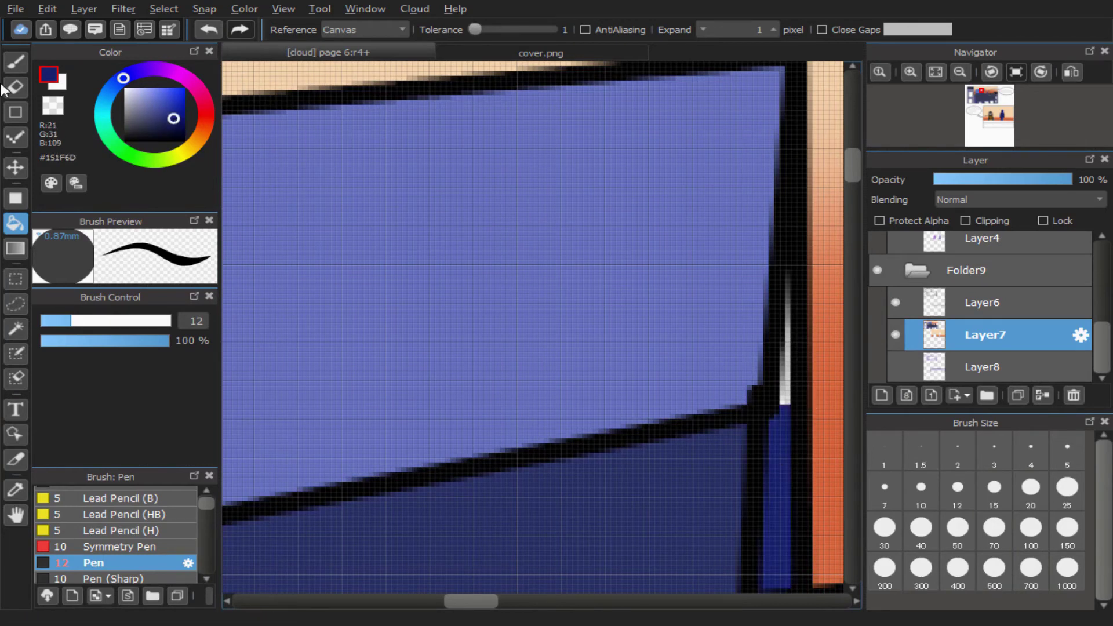
{"action": "key", "text": "b"}
{"action": "left_click_drag", "start_coordinate": [790, 423], "coordinate": [785, 261]}
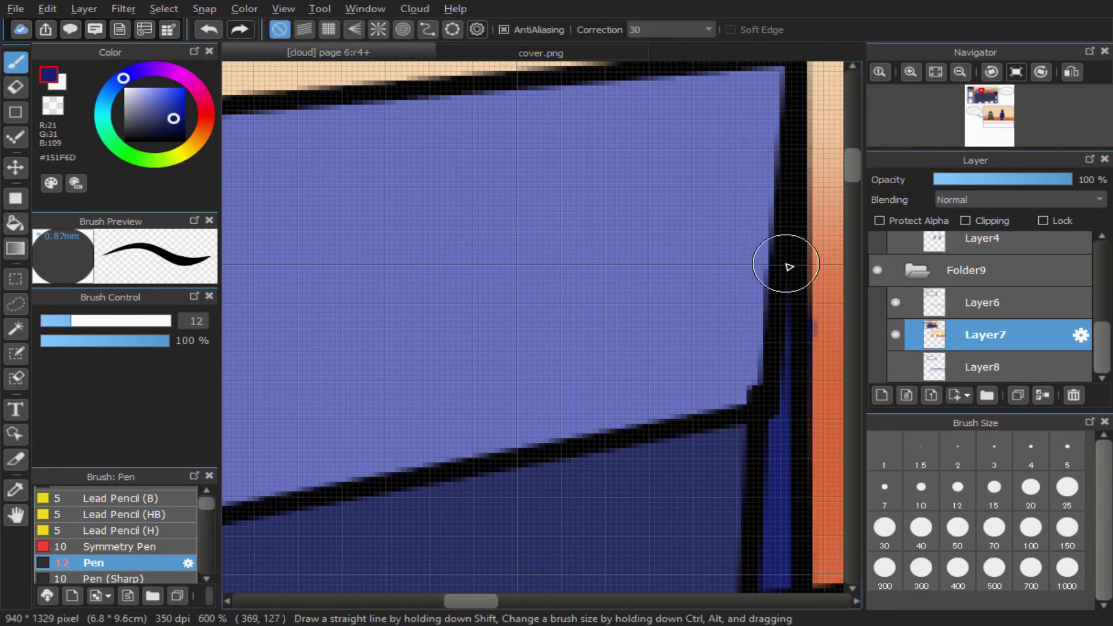
- Set the colour to #090F3E and fill both windows of the left building
{"action": "scroll", "coordinate": [684, 311], "scroll_direction": "down", "scroll_amount": 5}
{"action": "scroll", "coordinate": [701, 370], "scroll_direction": "up", "scroll_amount": 2}
{"action": "left_click", "coordinate": [176, 128]}
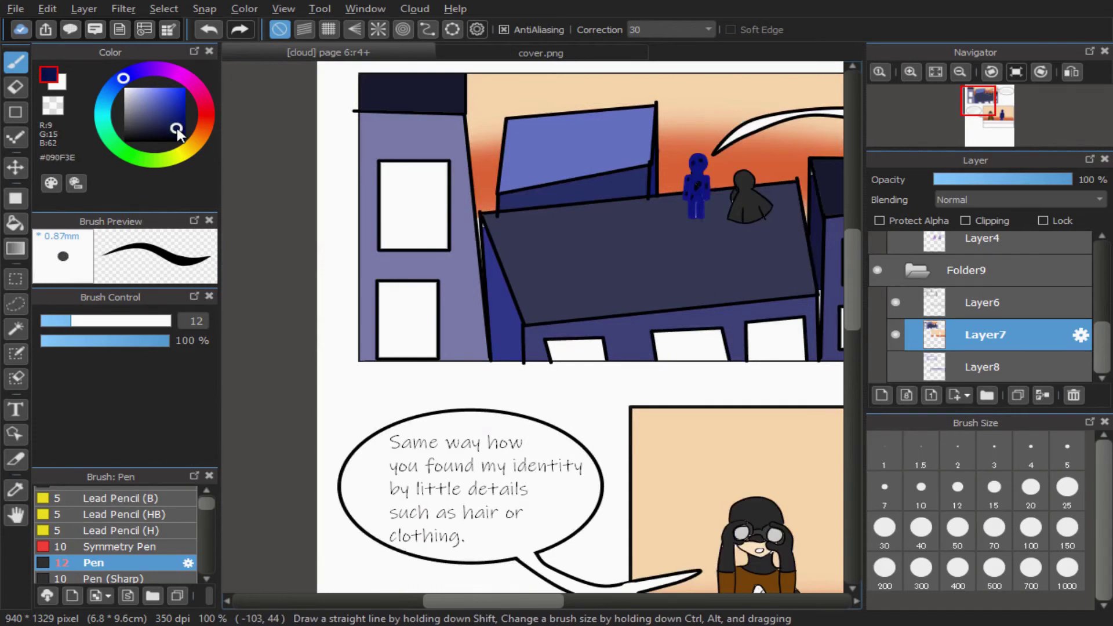
{"action": "left_click", "coordinate": [16, 223]}
{"action": "left_click", "coordinate": [430, 211]}
{"action": "left_click", "coordinate": [432, 341]}
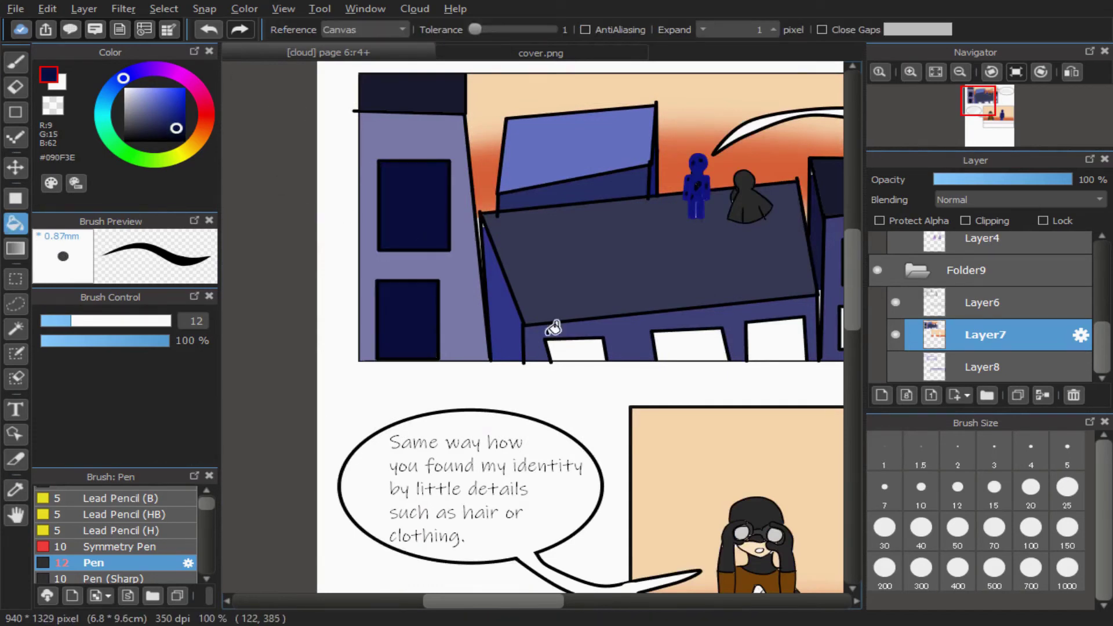
- Fill the windows of the central and right buildings with #090F3E
{"action": "left_click", "coordinate": [598, 342]}
{"action": "left_click", "coordinate": [671, 339]}
{"action": "left_click", "coordinate": [777, 332]}
{"action": "scroll", "coordinate": [777, 331], "scroll_direction": "down", "scroll_amount": 4}
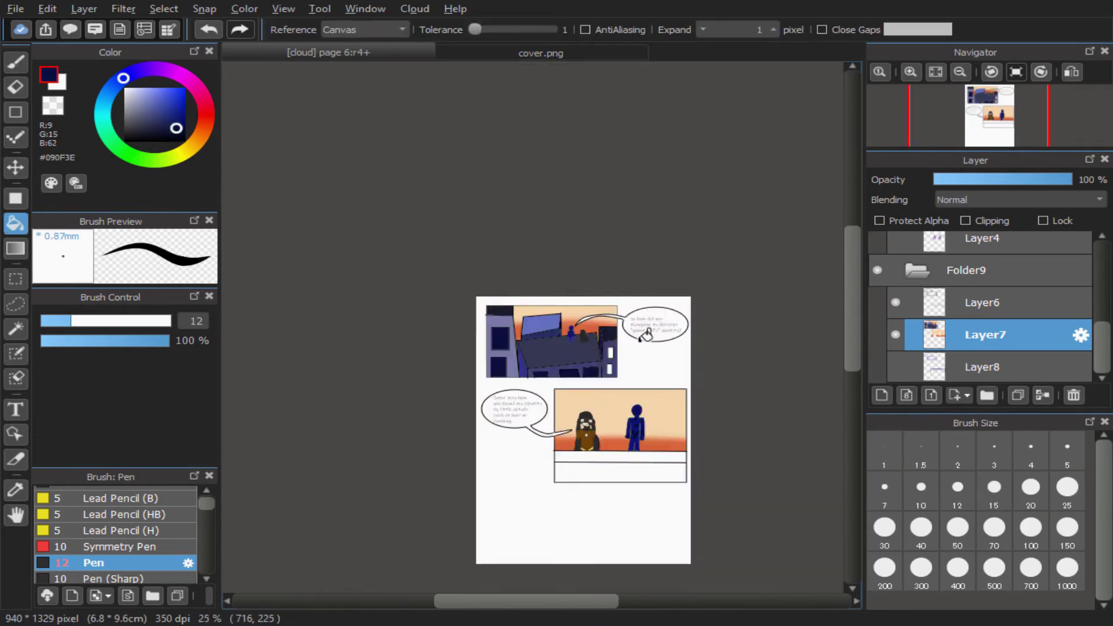
{"action": "scroll", "coordinate": [548, 344], "scroll_direction": "up", "scroll_amount": 6}
{"action": "scroll", "coordinate": [548, 345], "scroll_direction": "down", "scroll_amount": 3}
{"action": "left_click", "coordinate": [640, 447]}
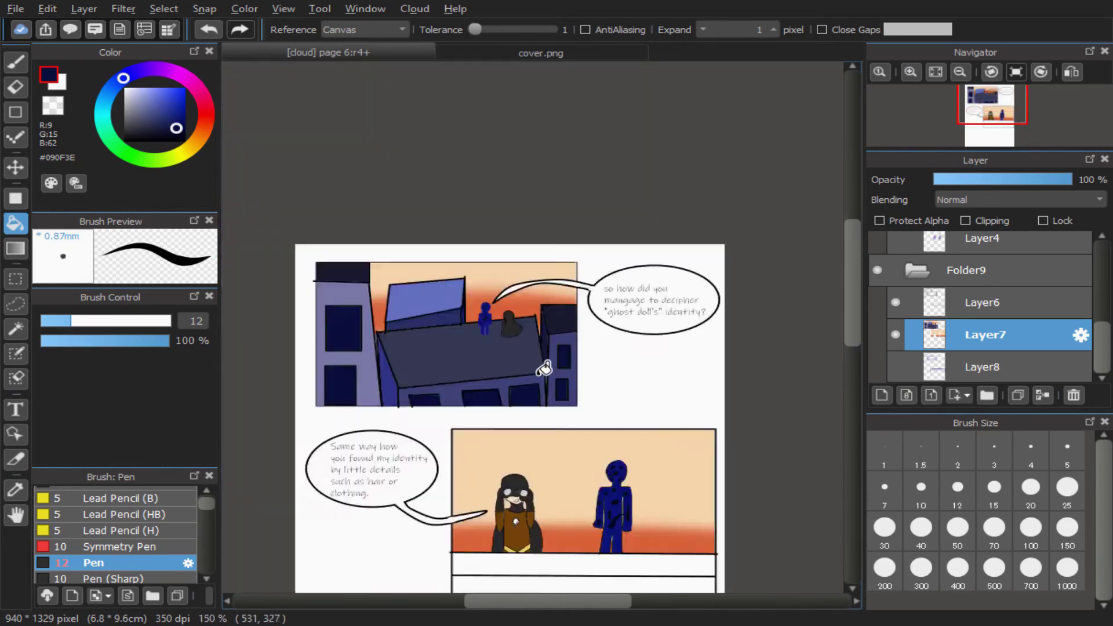
{"action": "scroll", "coordinate": [640, 447], "scroll_direction": "down", "scroll_amount": 3}
{"action": "scroll", "coordinate": [397, 94], "scroll_direction": "up", "scroll_amount": 5}
- Sample #3F4278 from the central building's front wall and fill the lower panel's ledge and the wall beneath it
{"action": "left_click", "coordinate": [385, 94], "text": "alt"}
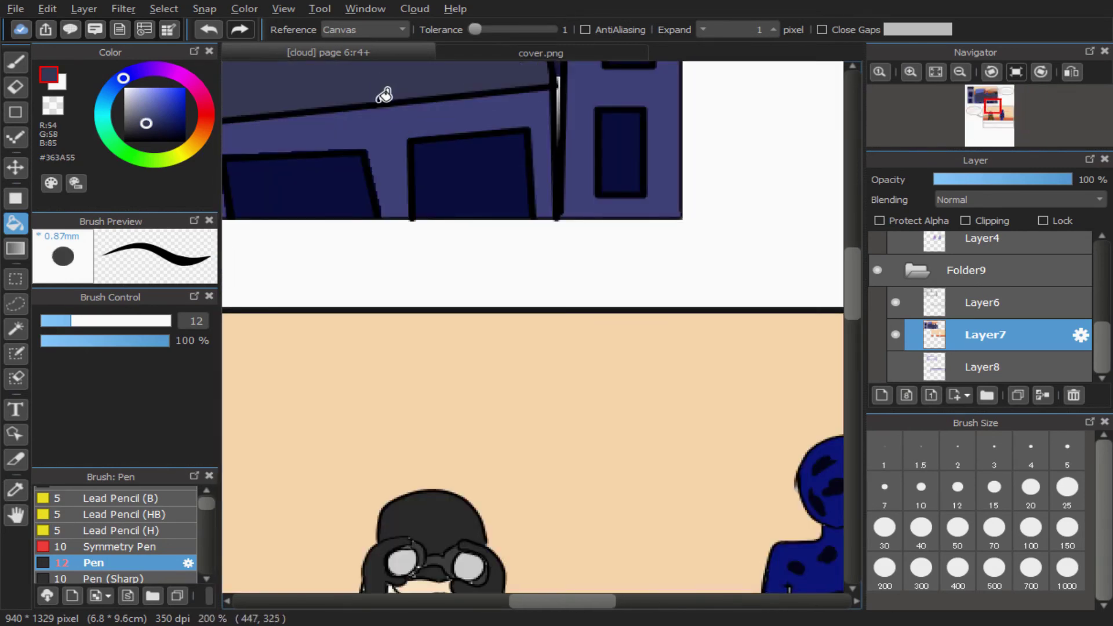
{"action": "right_click", "coordinate": [391, 122]}
{"action": "scroll", "coordinate": [394, 119], "scroll_direction": "down", "scroll_amount": 3}
{"action": "scroll", "coordinate": [452, 302], "scroll_direction": "up", "scroll_amount": 4}
{"action": "scroll", "coordinate": [481, 417], "scroll_direction": "down", "scroll_amount": 2}
{"action": "left_click", "coordinate": [487, 484]}
{"action": "scroll", "coordinate": [487, 494], "scroll_direction": "down", "scroll_amount": 3}
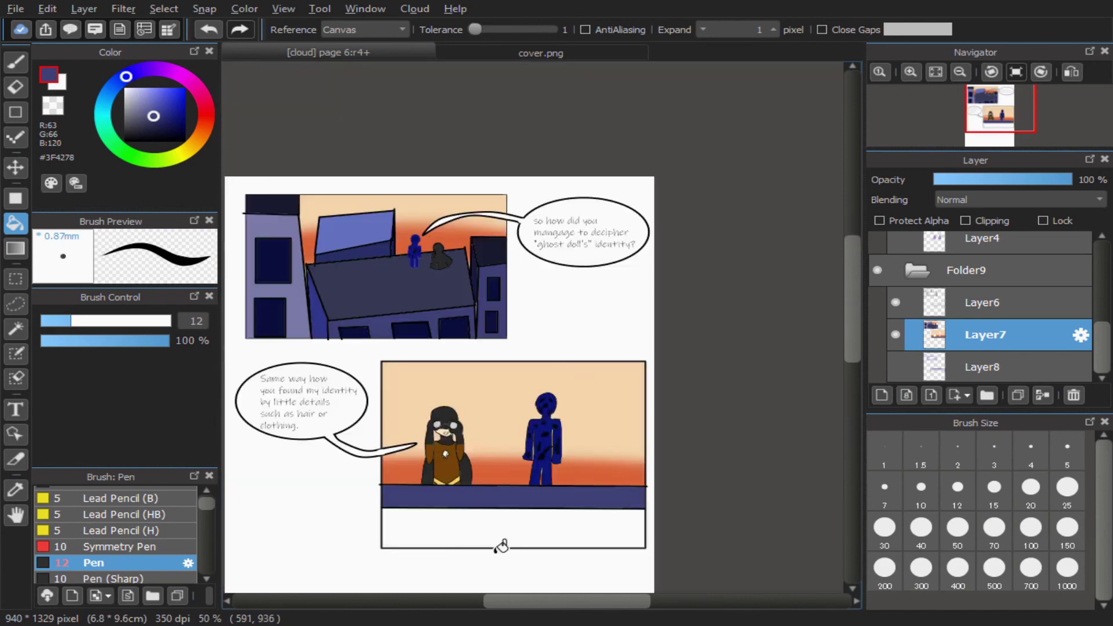
{"action": "left_click", "coordinate": [492, 530]}
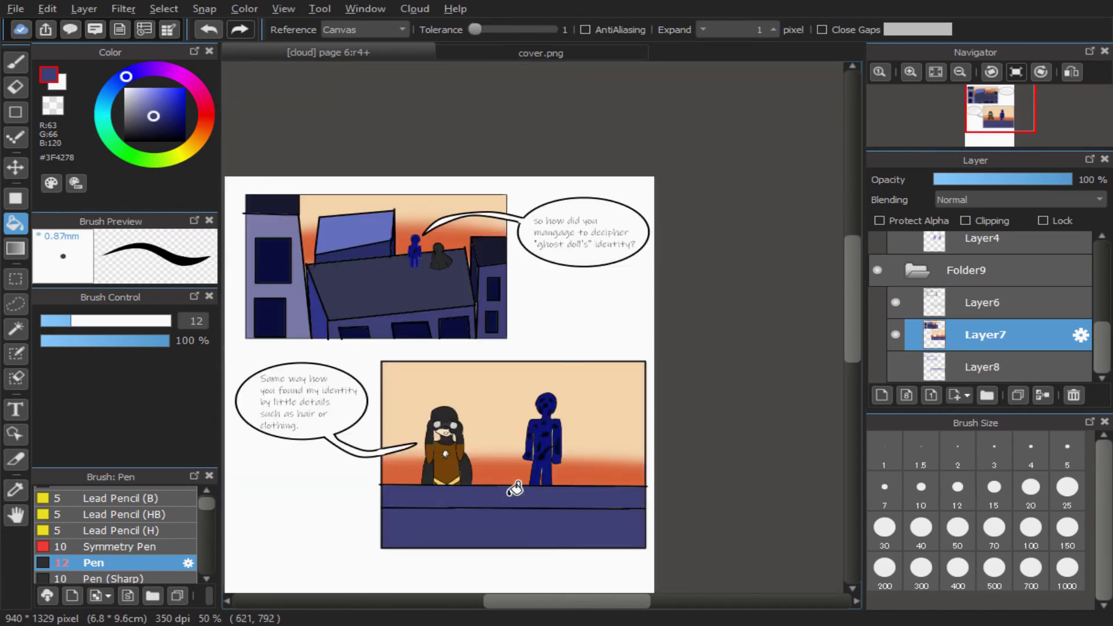
{"action": "scroll", "coordinate": [515, 489], "scroll_direction": "up", "scroll_amount": 2}
{"action": "scroll", "coordinate": [584, 417], "scroll_direction": "down", "scroll_amount": 2}
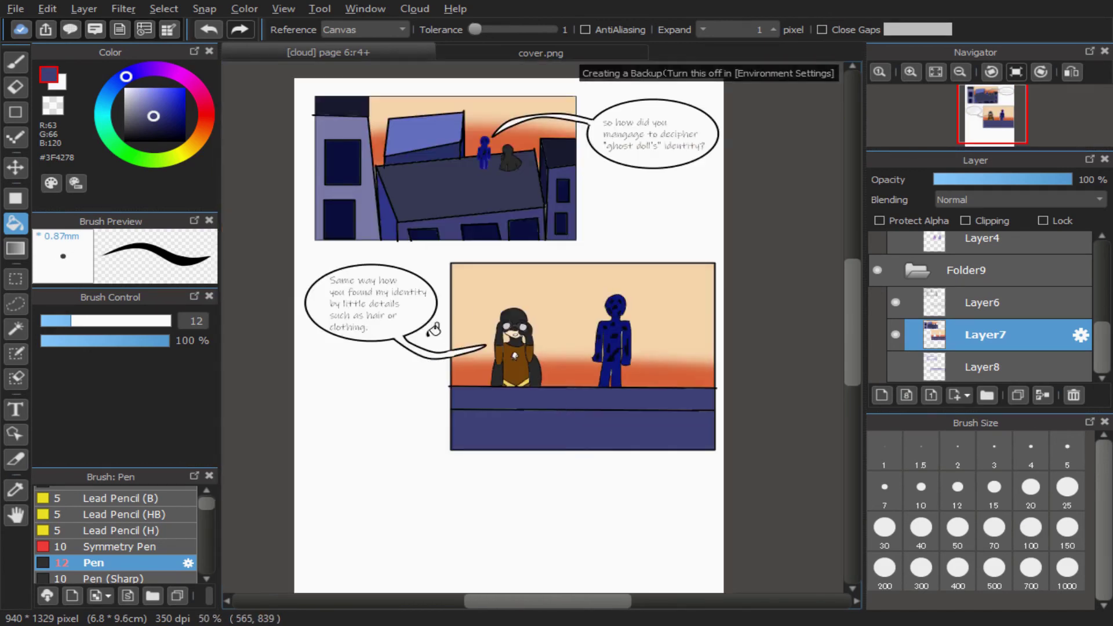
{"action": "scroll", "coordinate": [433, 329], "scroll_direction": "down", "scroll_amount": 1}
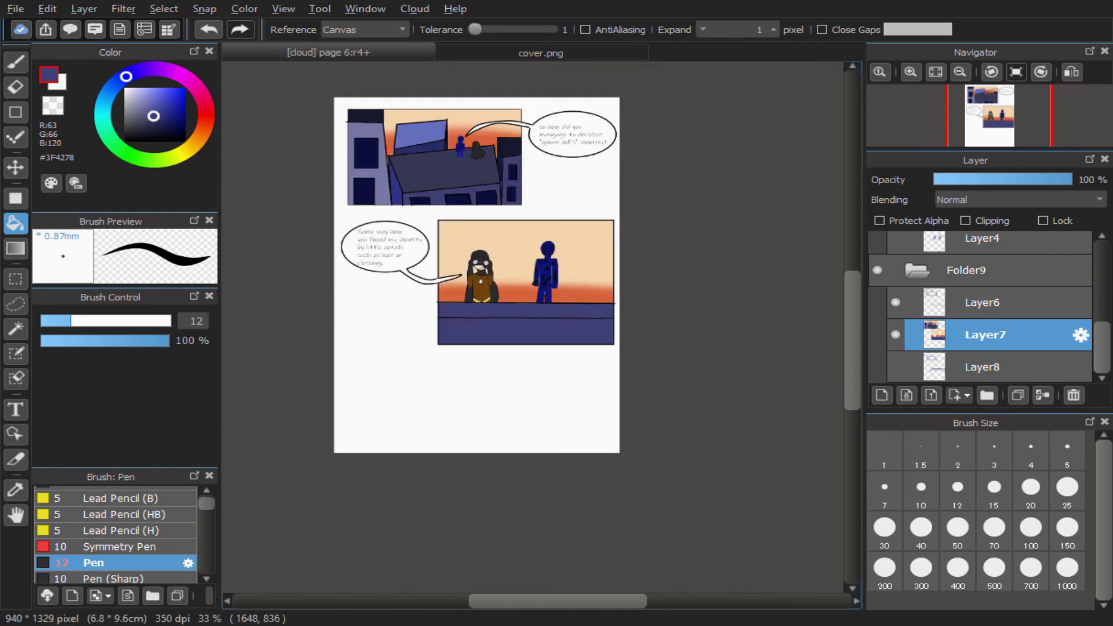